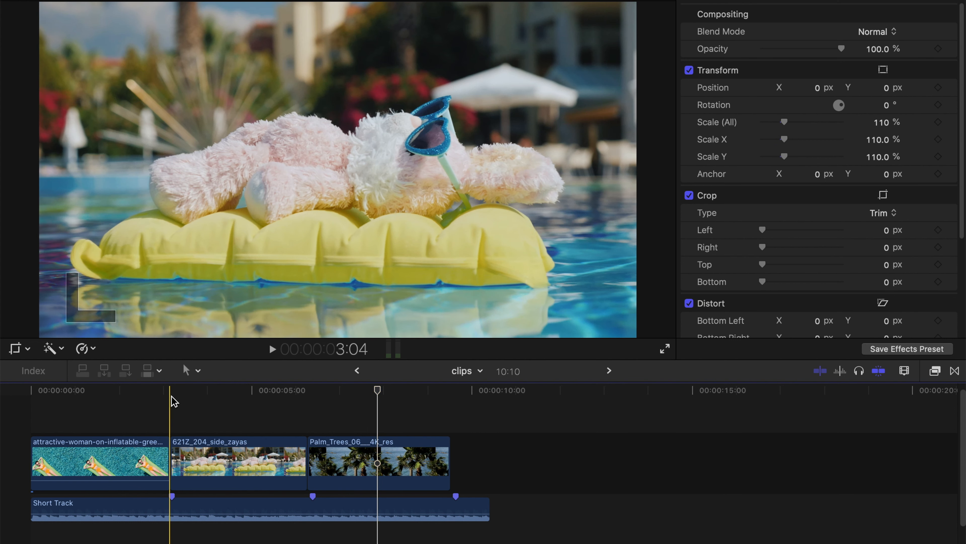
Step: Split the first clip (woman on the inflatable) four frames before its join with 621Z_204_side_zayas
click(174, 395)
mouse_move(173, 392)
mouse_down()
mouse_move(162, 390)
mouse_move(170, 391)
mouse_up()
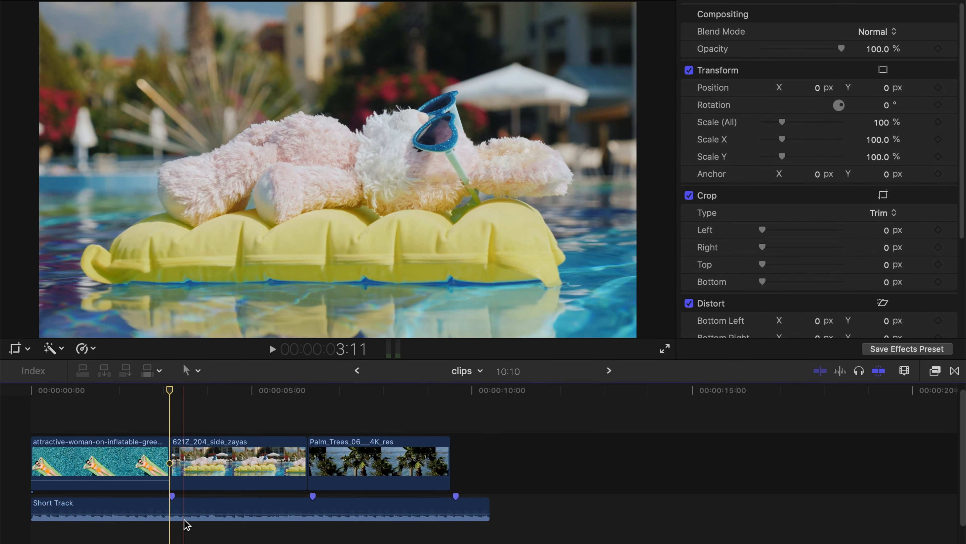
scroll(185, 519, up, 3)
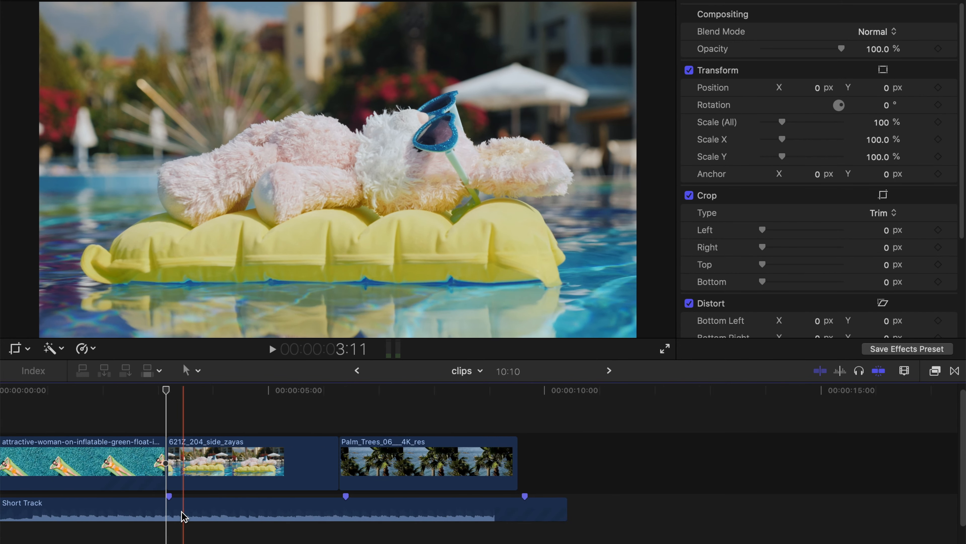
scroll(184, 517, up, 3)
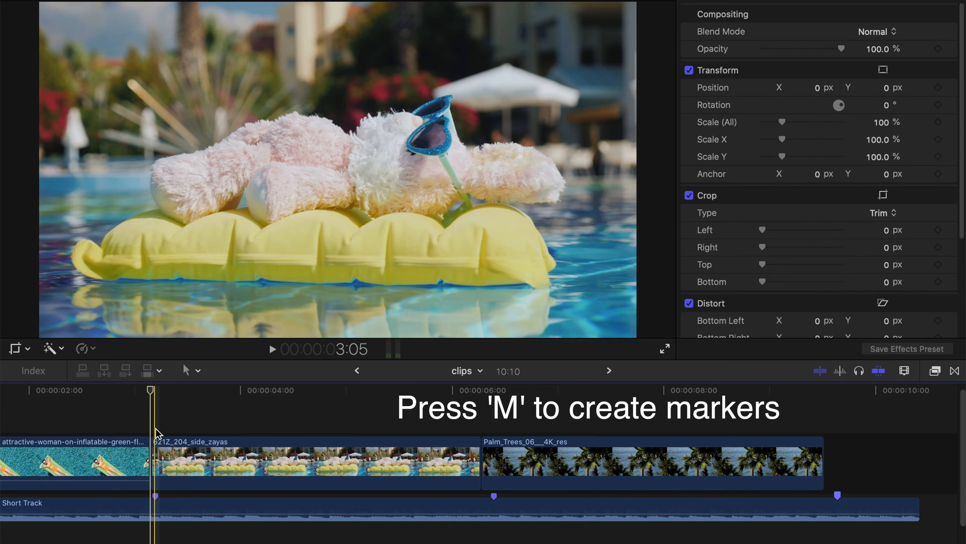
scroll(156, 396, up, 2)
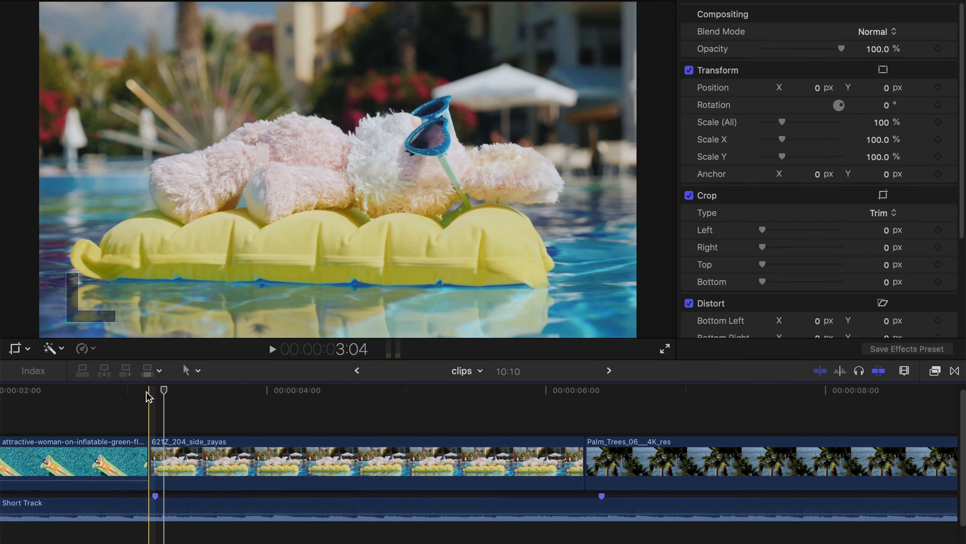
click(148, 394)
key(Left)
key(Left)
key(Left)
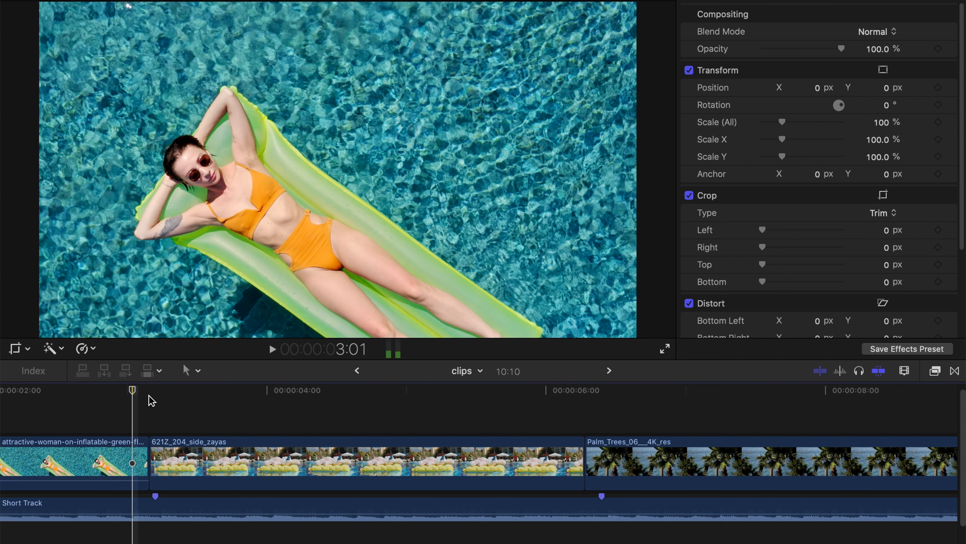
key(Left)
key(b)
click(129, 455)
key(a)
Step: Split the 621Z_204_side_zayas clip four frames after its start
drag(155, 392, 148, 394)
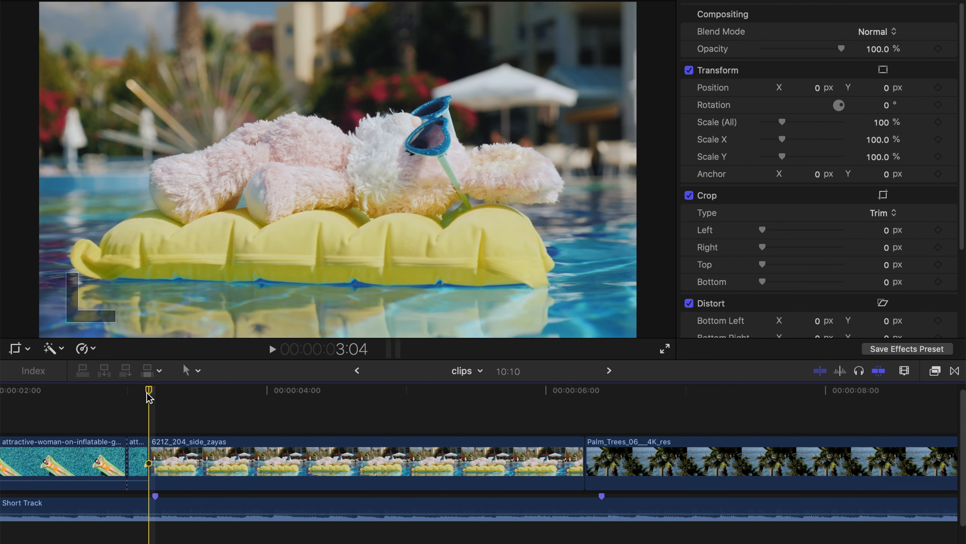
key(Right)
key(Right)
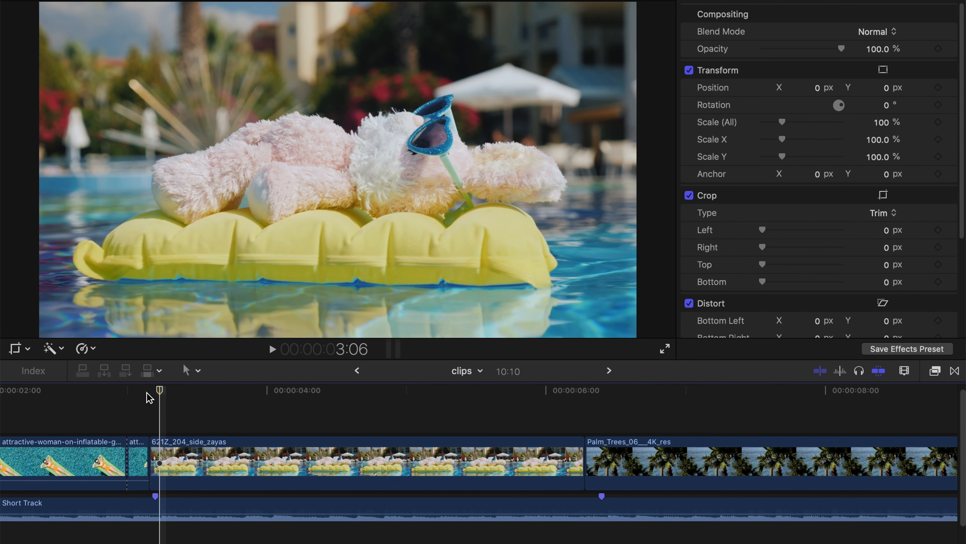
key(Right)
key(Right)
click(148, 395)
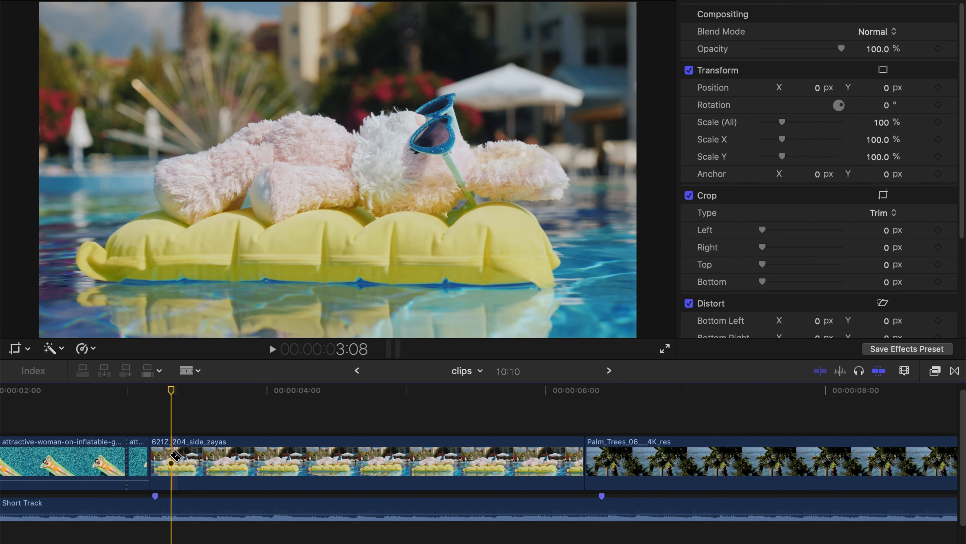
key(a)
key(super+b)
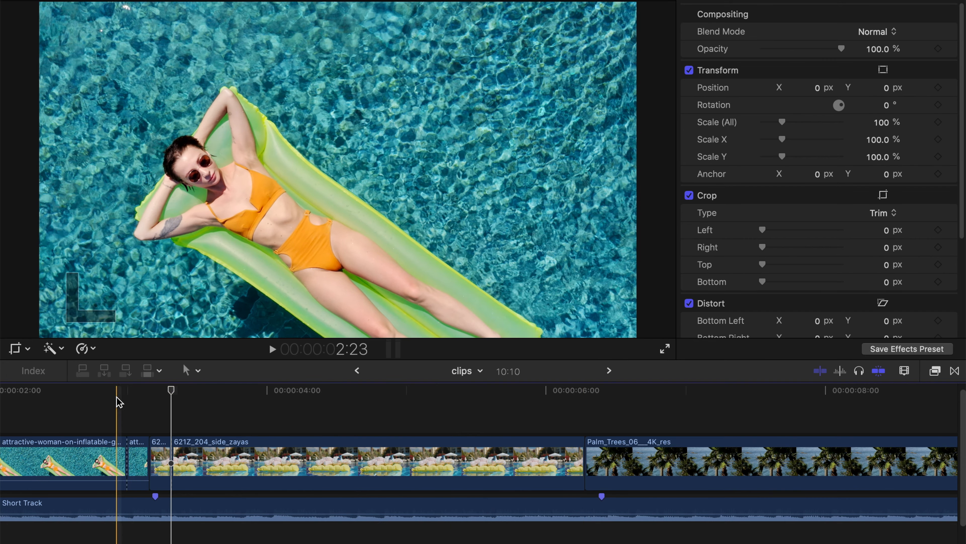
Step: Find the Prism effect and apply it to the four-frame end piece of the woman-on-inflatable clip
click(138, 444)
click(135, 389)
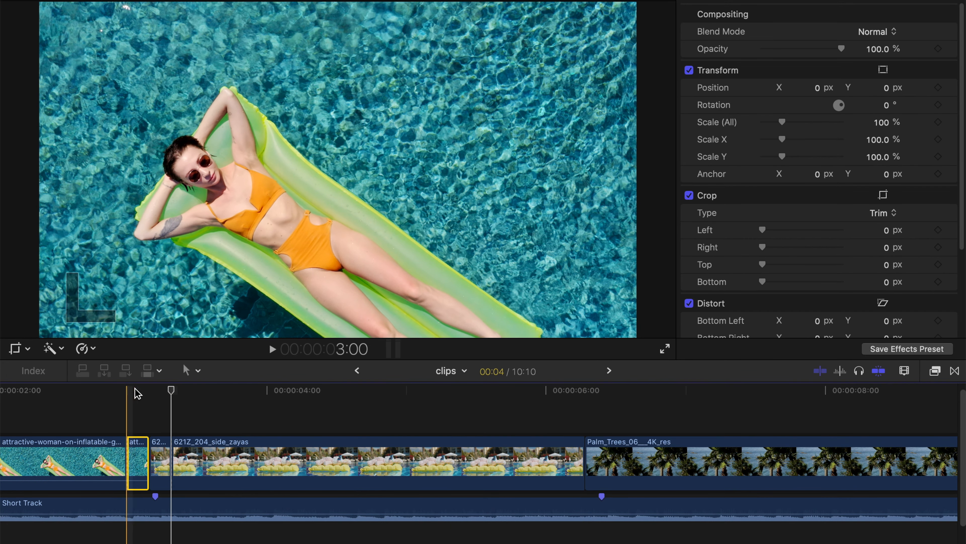
click(935, 370)
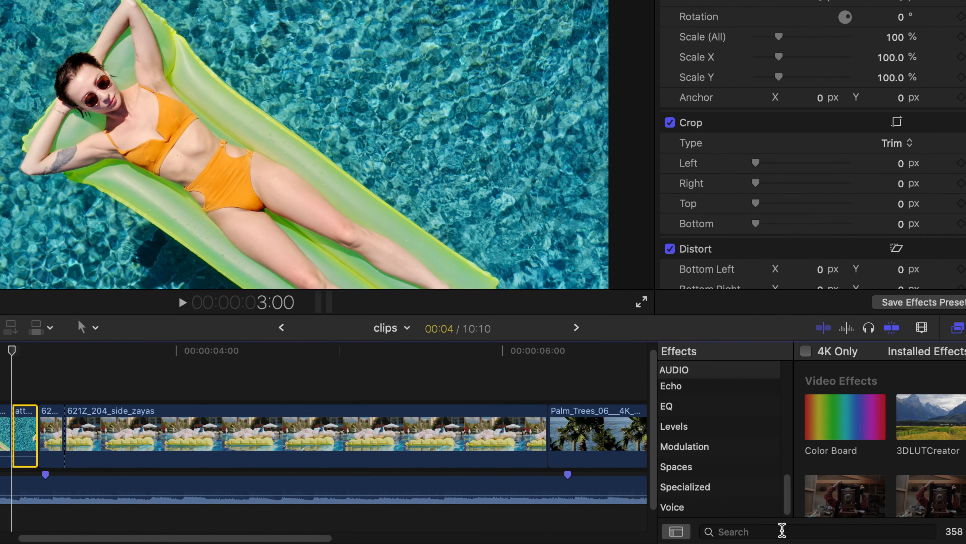
click(782, 531)
text(Prism)
drag(839, 408, 23, 438)
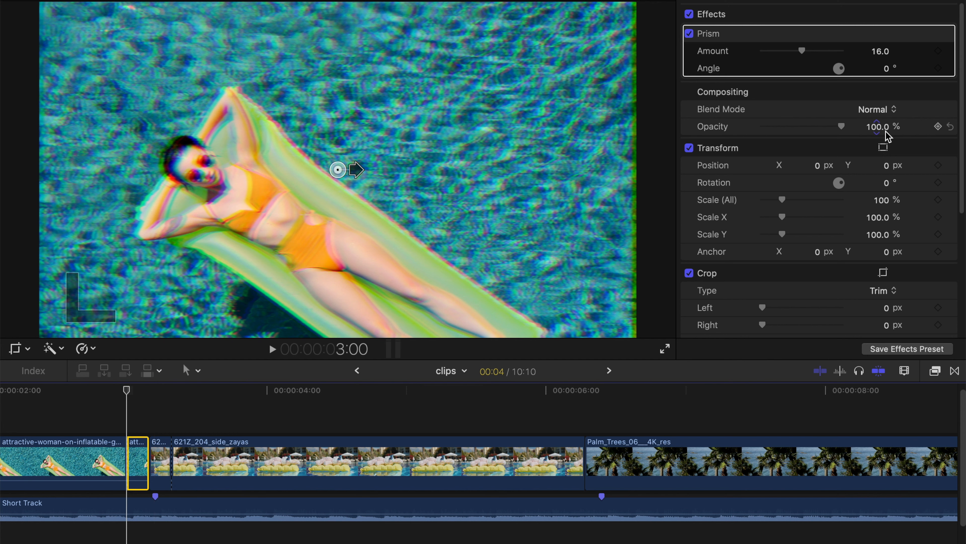
Step: At the end piece's first frame, keyframe the Prism Amount and Angle and a Scale of 124%
click(938, 200)
click(939, 68)
drag(782, 198, 786, 198)
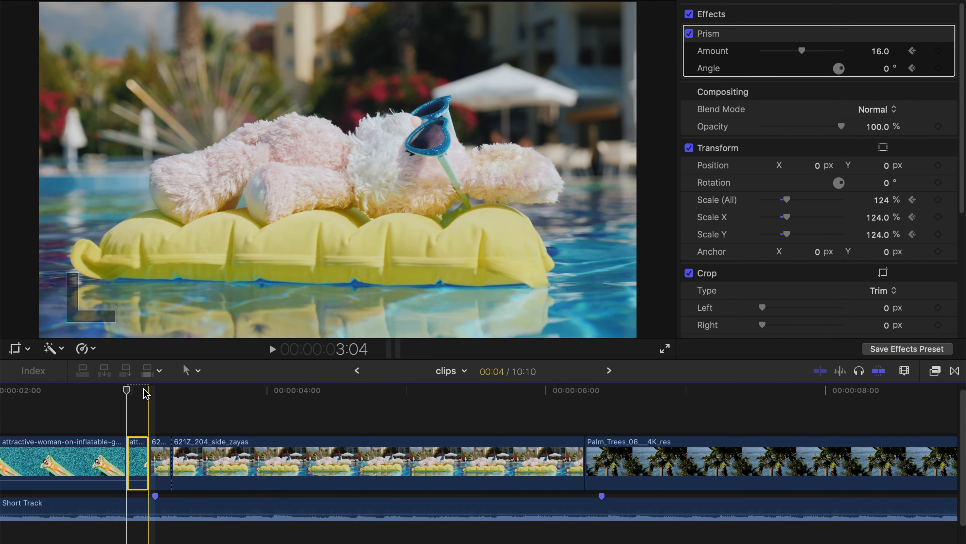
Step: At the end of the piece, keyframe a larger Scale and set Prism to Amount 32.0 and Angle 101.6°
click(143, 390)
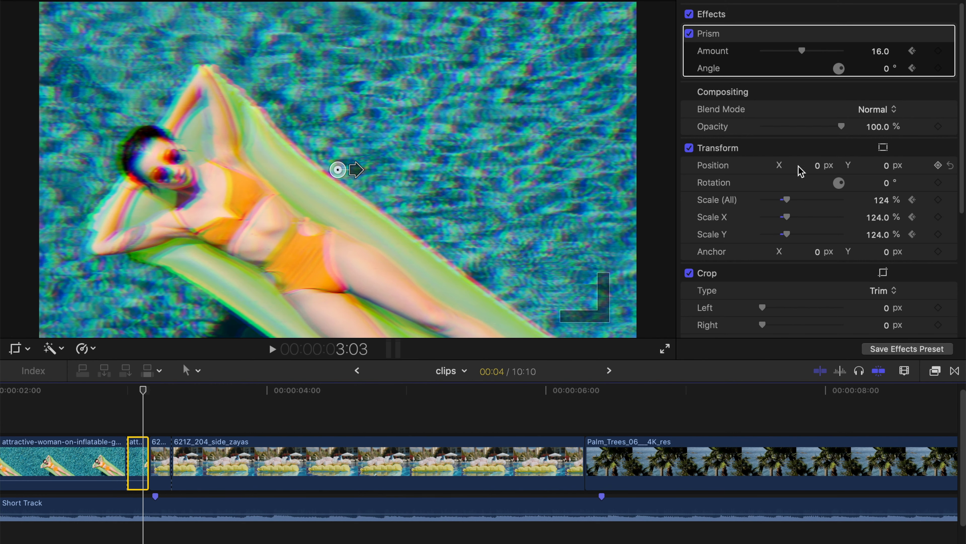
key(Right)
drag(786, 199, 799, 200)
key(Left)
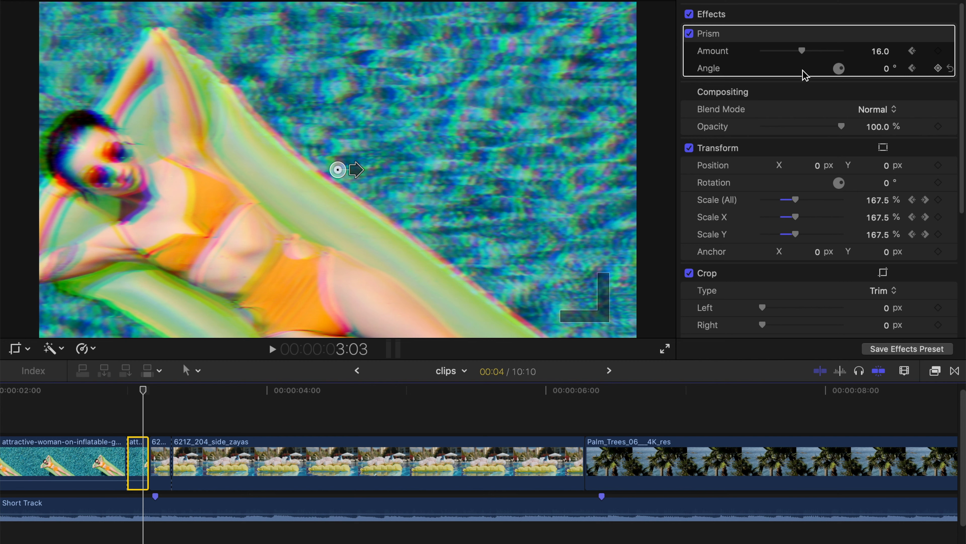
click(938, 69)
drag(843, 70, 866, 51)
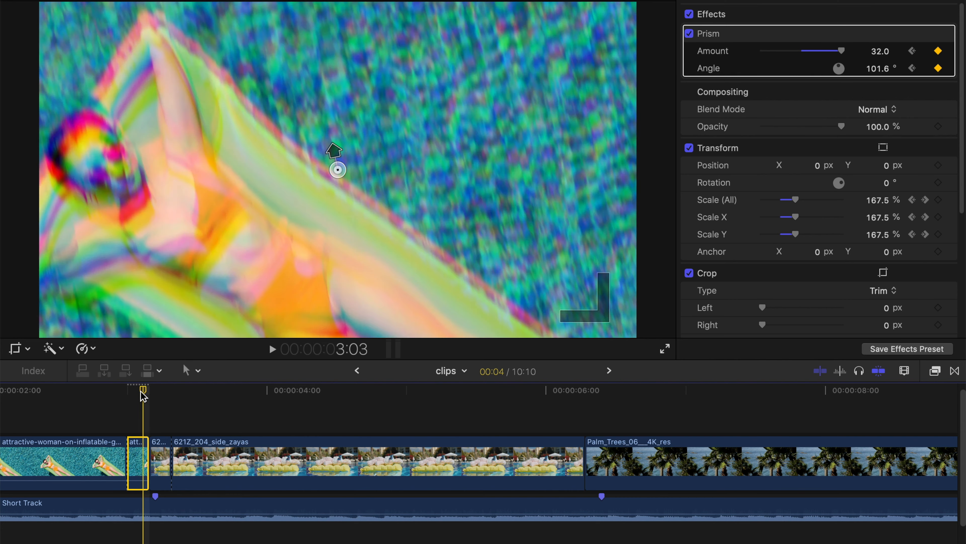
click(127, 391)
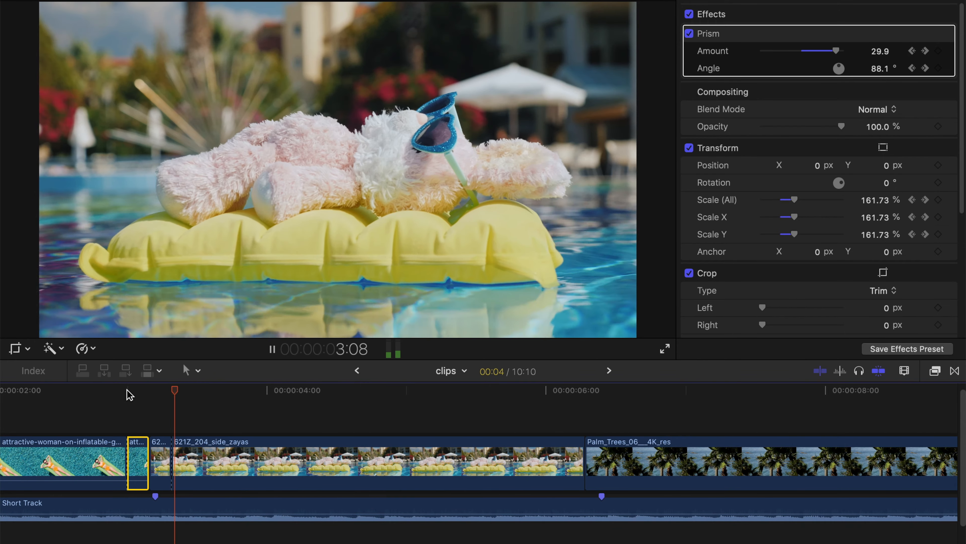
Step: Apply the Prism effect to the short opening piece of 621Z_204_side_zayas, with the playhead on its first frame
click(132, 395)
key(Right)
key(Right)
key(Right)
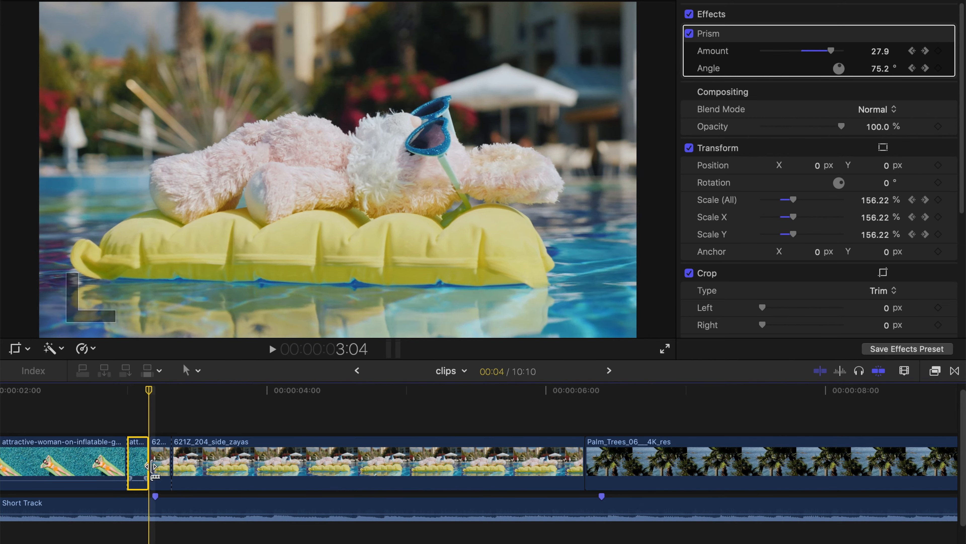
click(160, 461)
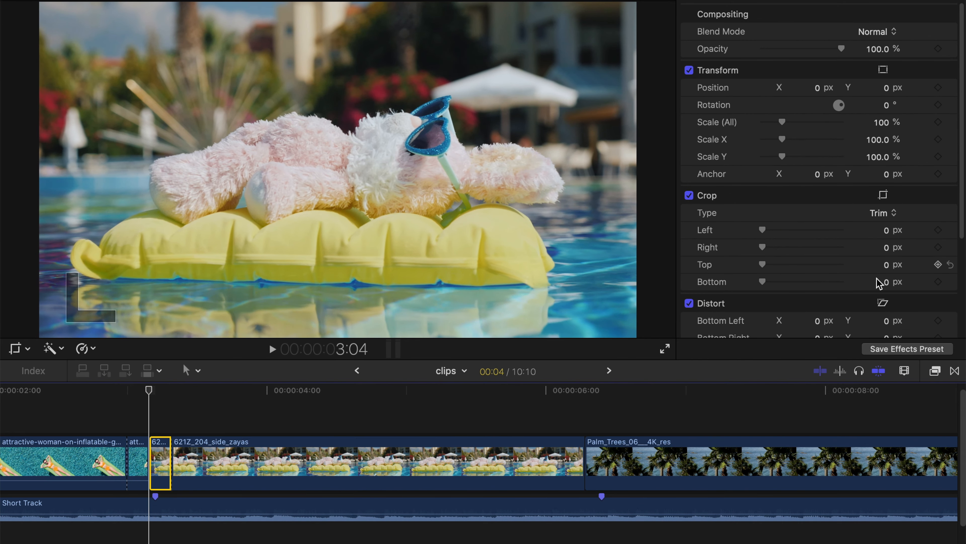
click(935, 371)
drag(917, 430, 163, 464)
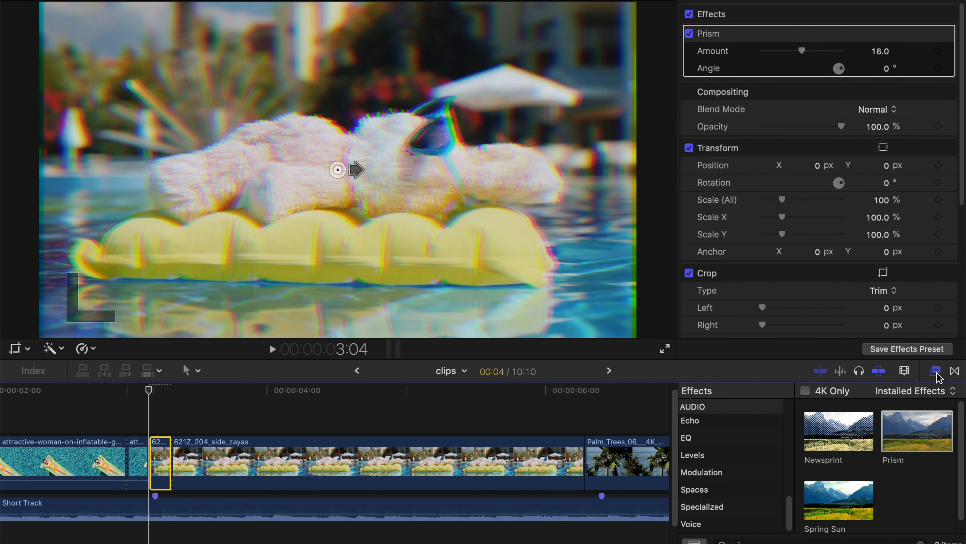
click(935, 370)
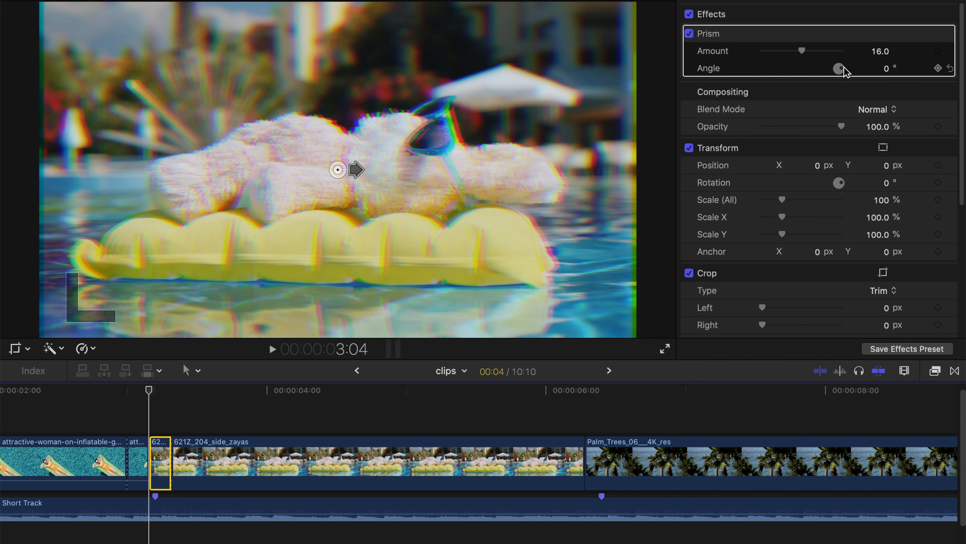
Step: At the opening piece's first frame, add Scale keyframes and keyframe Prism with Amount 32.0 and Angle 100.4°
click(938, 200)
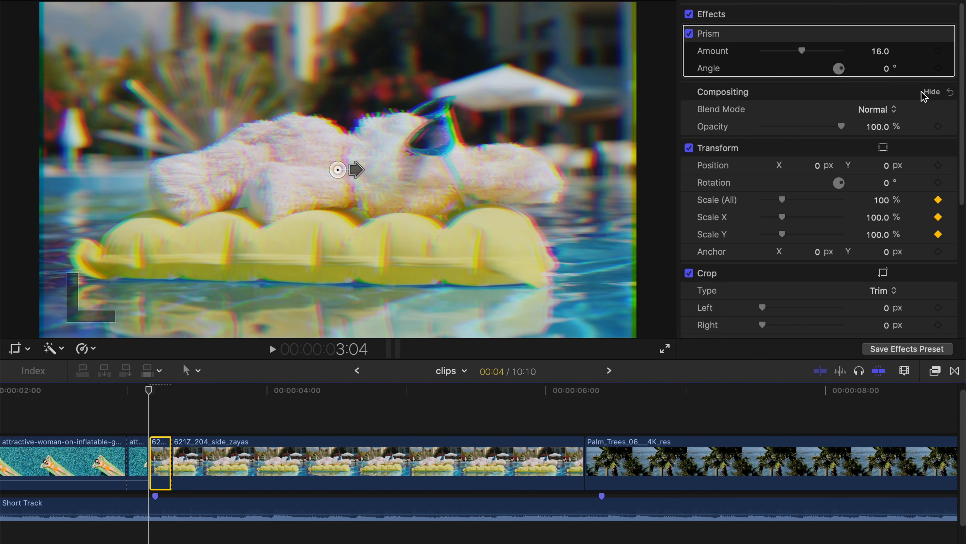
click(938, 68)
drag(805, 55, 833, 58)
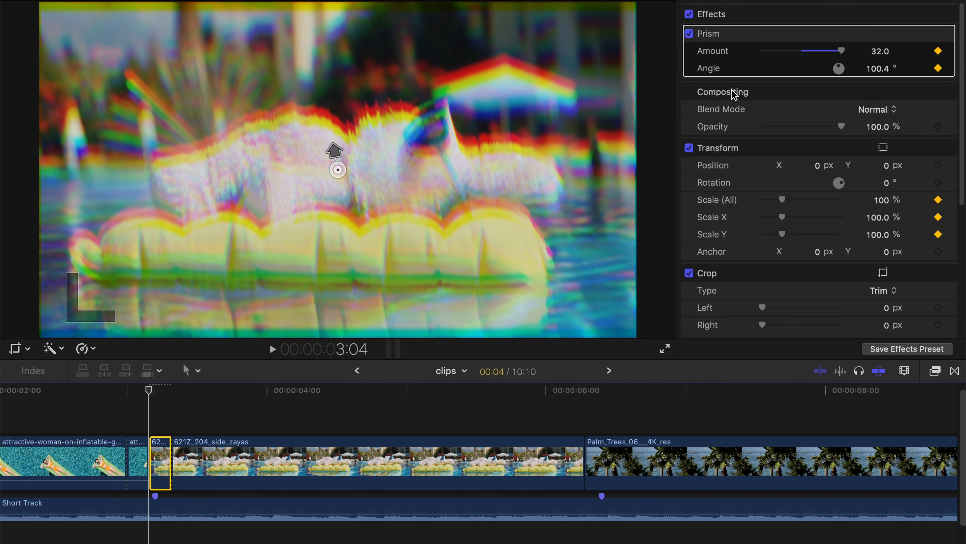
Step: At the opening piece's last frame, set Prism to Amount 16.0 and Angle 360.0°
key(Down)
key(Left)
mouse_move(829, 56)
drag(843, 49, 856, 69)
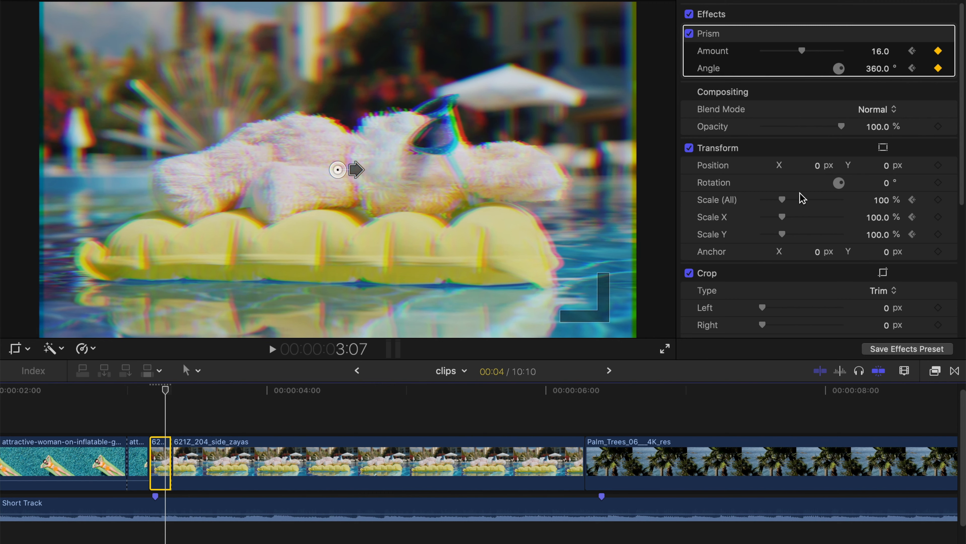
Step: Animate the opening piece's zoom out, with Scale 287% on its first frame and a much smaller scale on its last
key(Up)
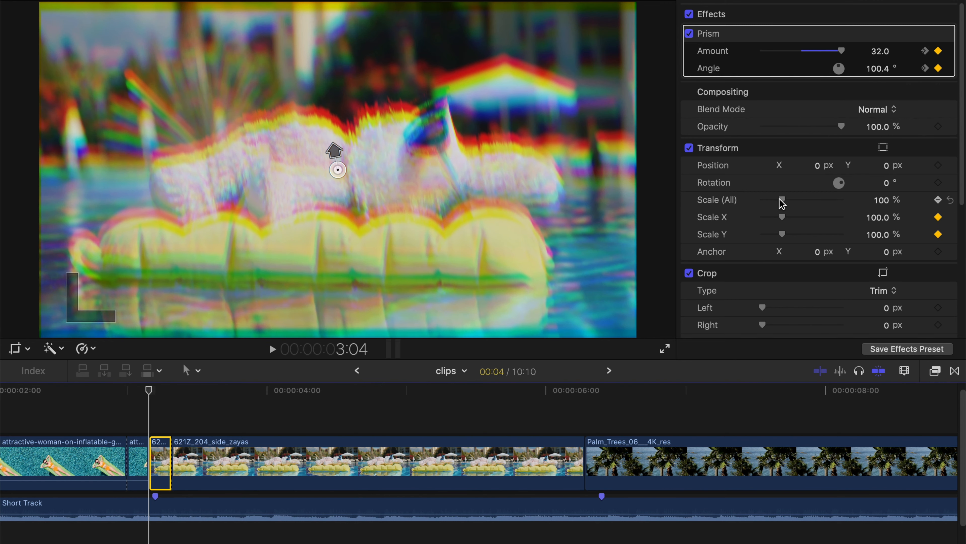
drag(778, 202, 821, 200)
key(Down)
key(Left)
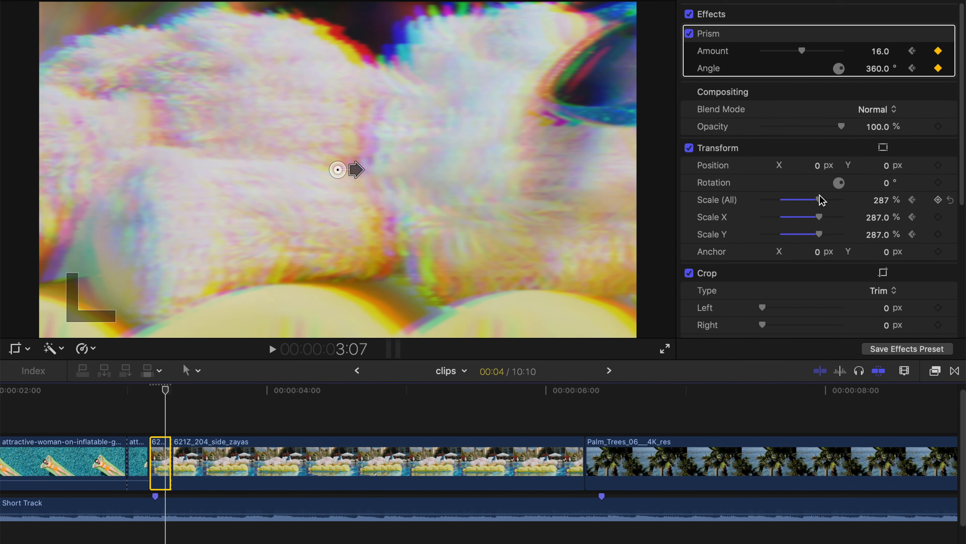
drag(818, 200, 785, 199)
Step: Play back the Prism zoom transition across the cut between the first and second clips
drag(102, 397, 108, 403)
key(space)
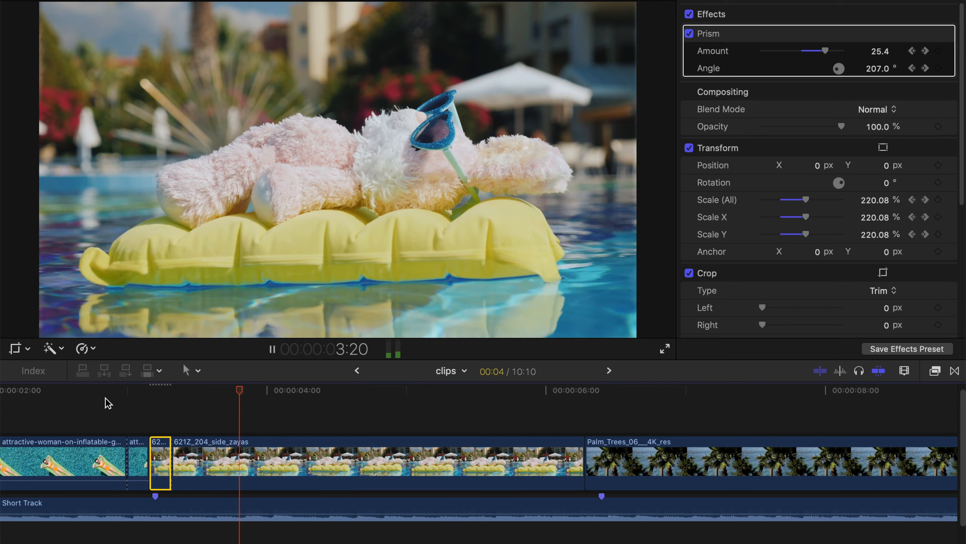
click(104, 401)
key(space)
click(54, 402)
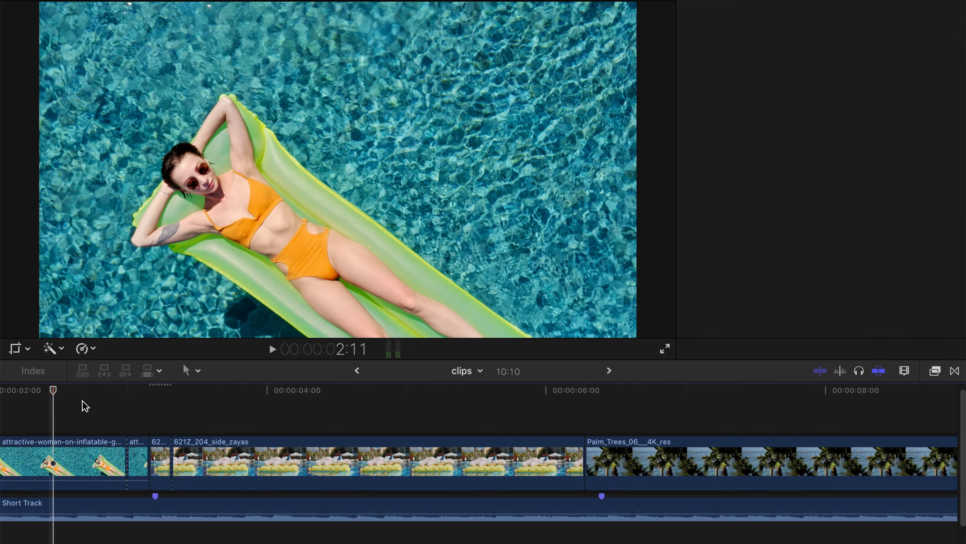
click(70, 392)
key(space)
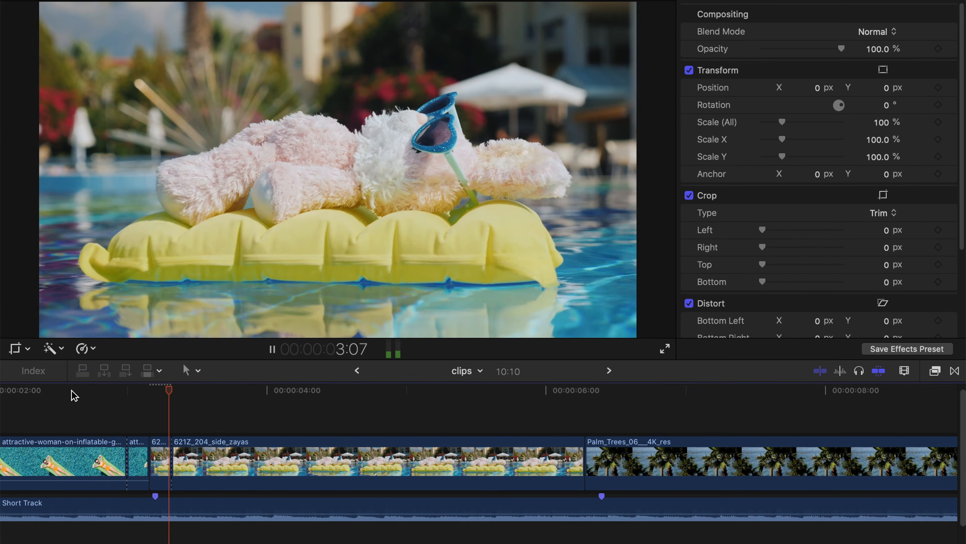
key(space)
Step: Split Palm_Trees_06__4K_res at the second music marker and select the resulting three-frame opening piece
click(433, 429)
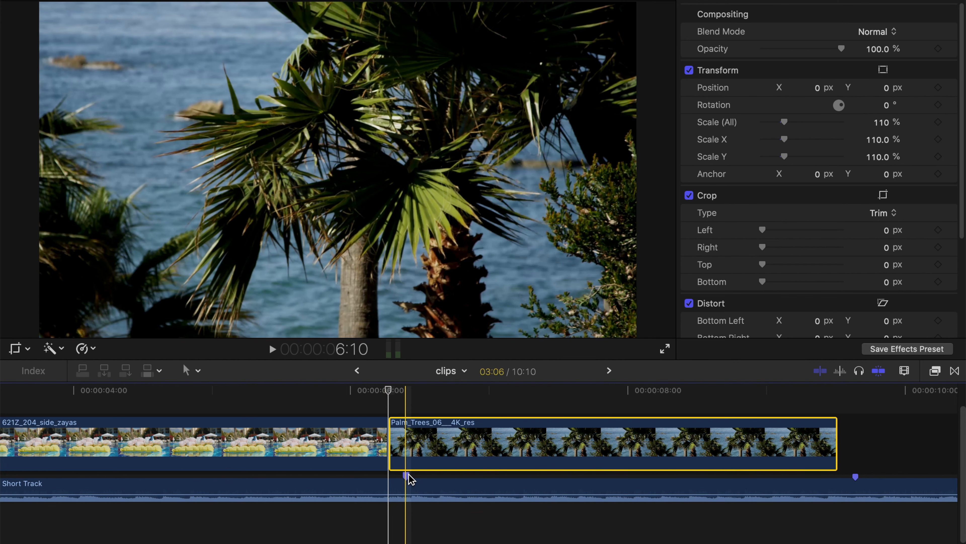
click(405, 393)
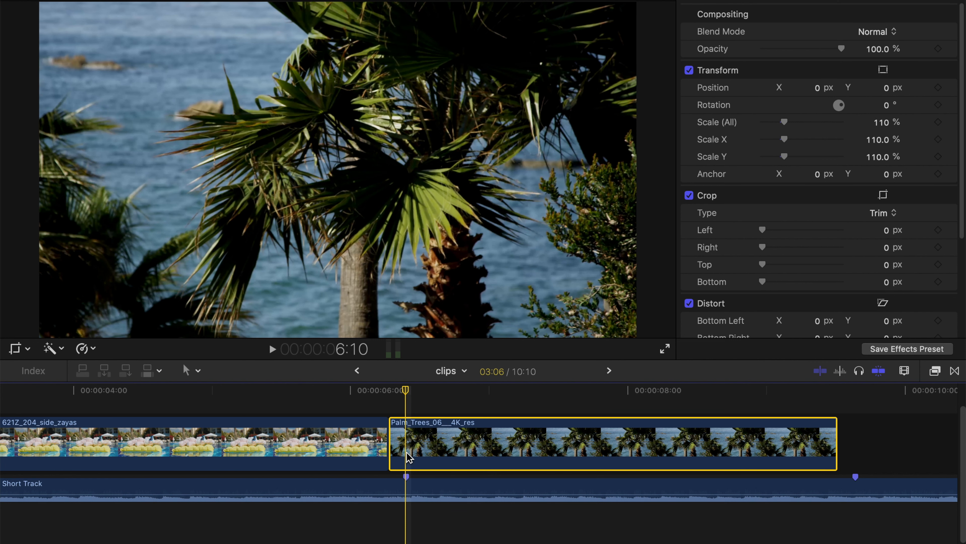
key(Left)
key(Left)
key(Left)
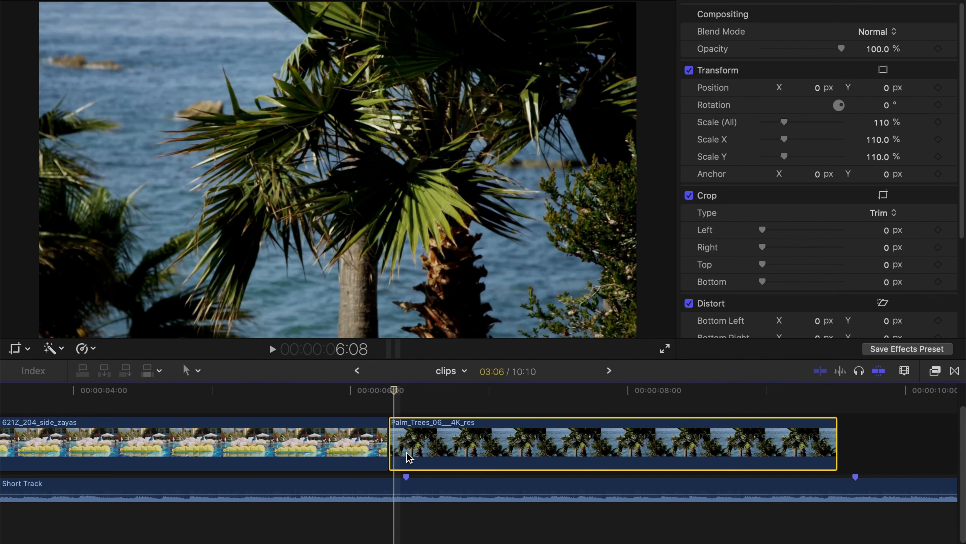
key(b)
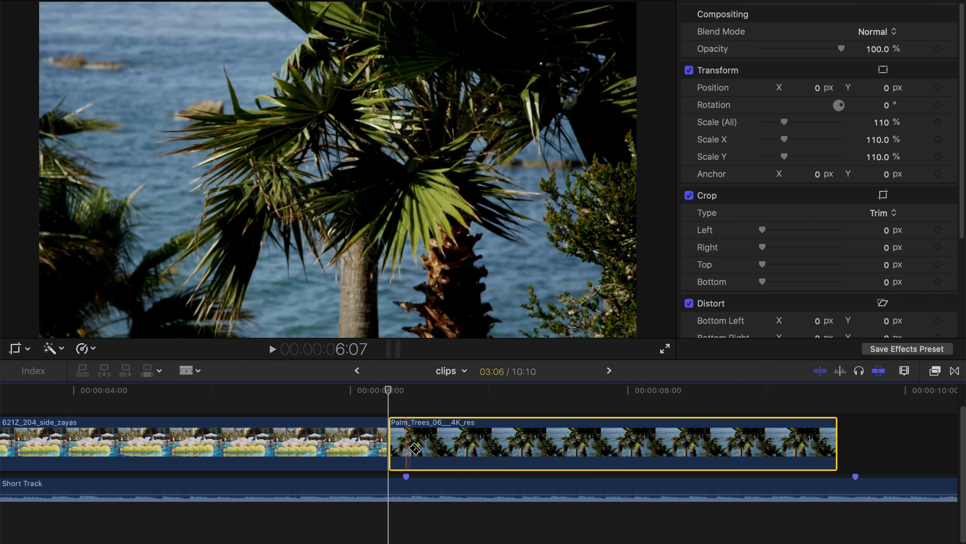
click(414, 449)
key(a)
click(395, 437)
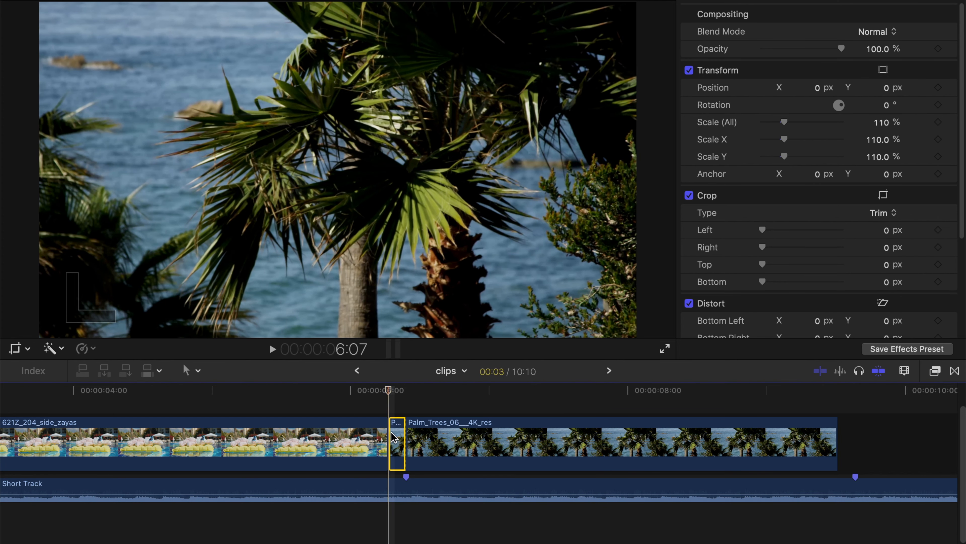
Step: Split 621Z_204_side_zayas three frames before its cut to the palm tree clip
key(Left)
key(Left)
key(Left)
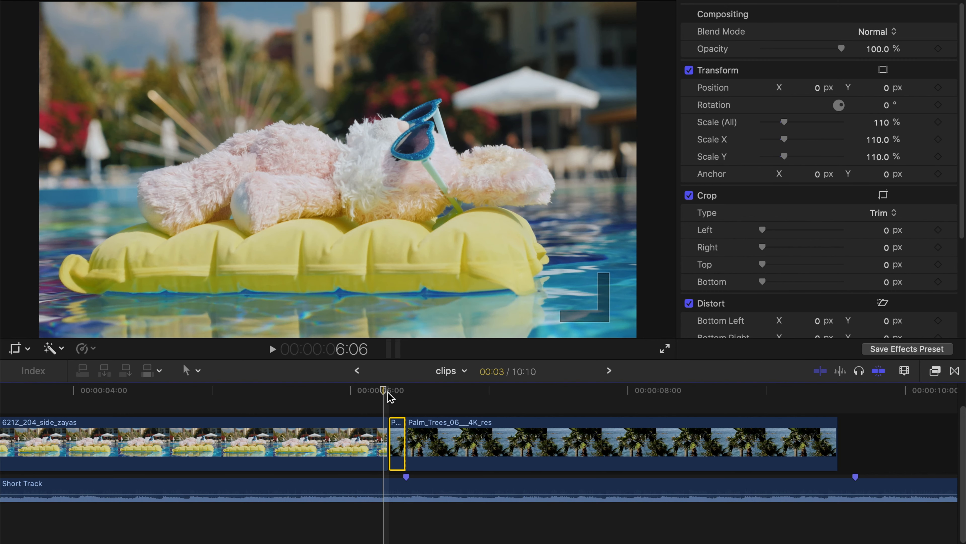
key(super+b)
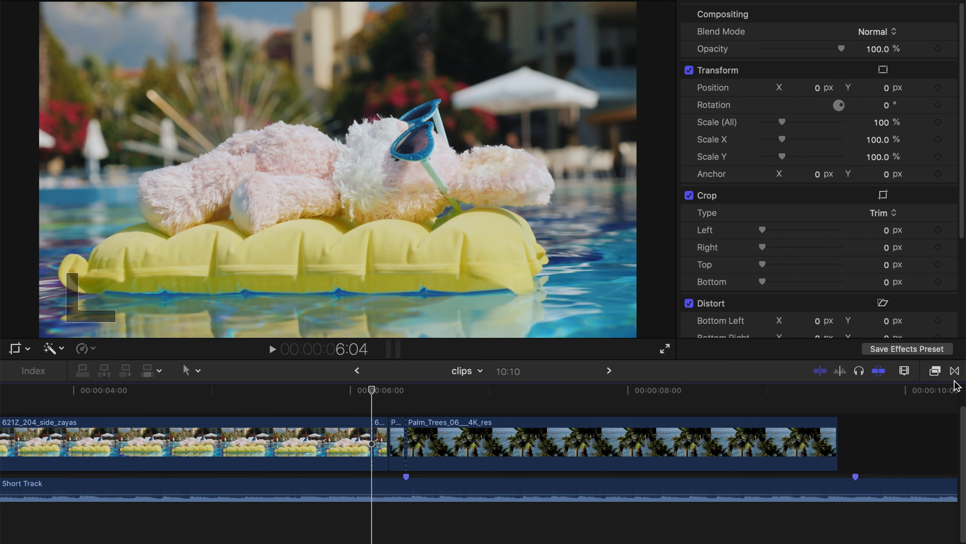
Step: Find the Prism effect and apply it to both short pieces around the second cut
key(super+5)
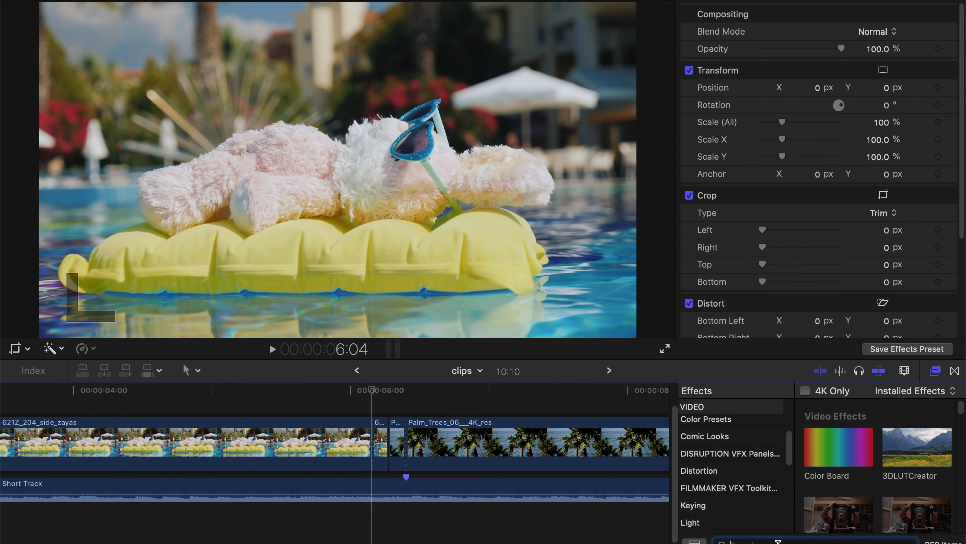
text(prism)
drag(874, 461, 354, 442)
drag(825, 428, 411, 443)
Step: Find the Pixellate effect, apply it to the same two short pieces, and close the effects browser
double_click(806, 539)
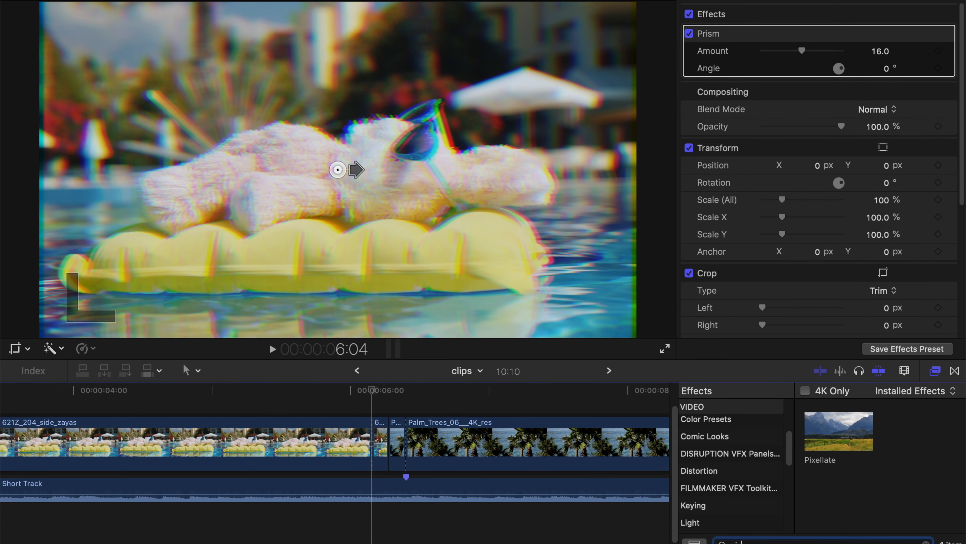
drag(852, 446, 371, 444)
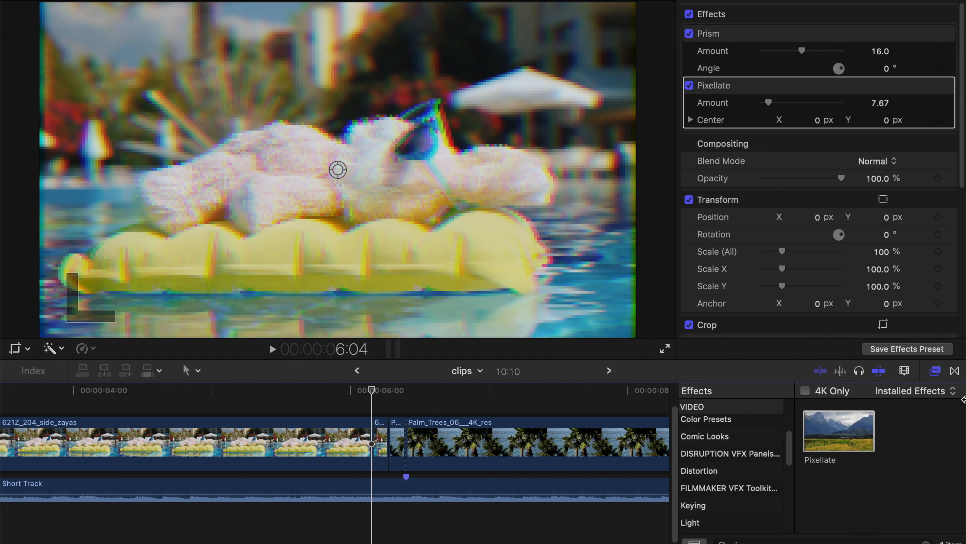
click(935, 371)
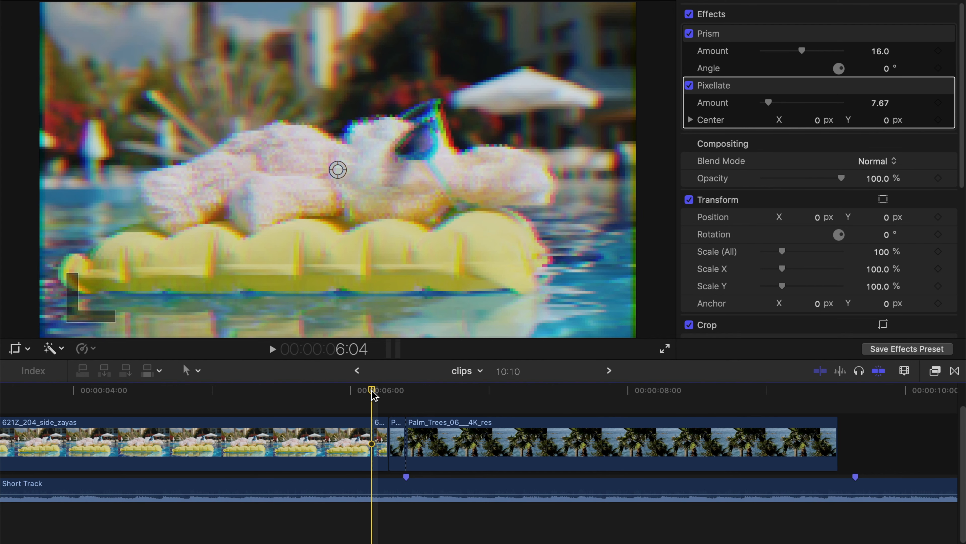
Step: Select the short closing piece of 621Z_204_side_zayas and set its Pixellate Amount to 4.0
click(379, 430)
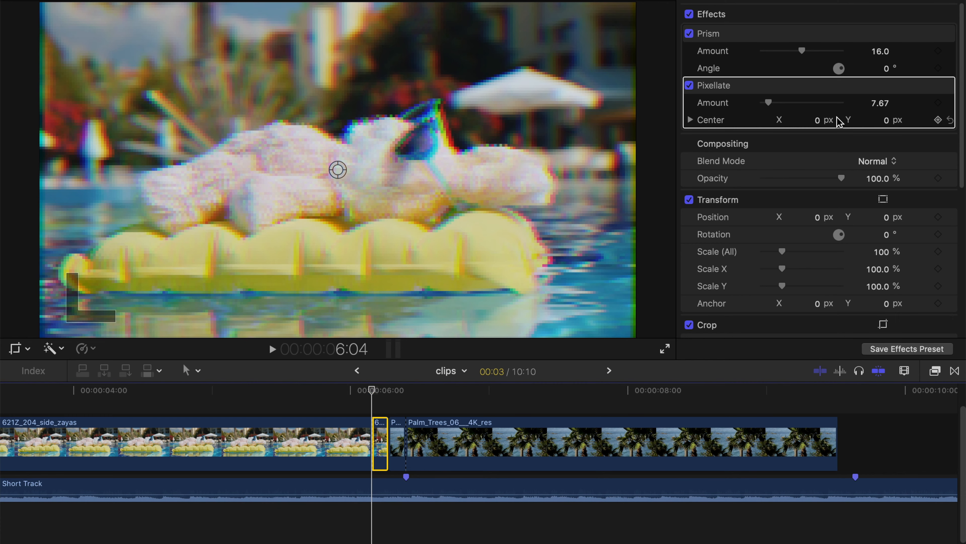
click(881, 107)
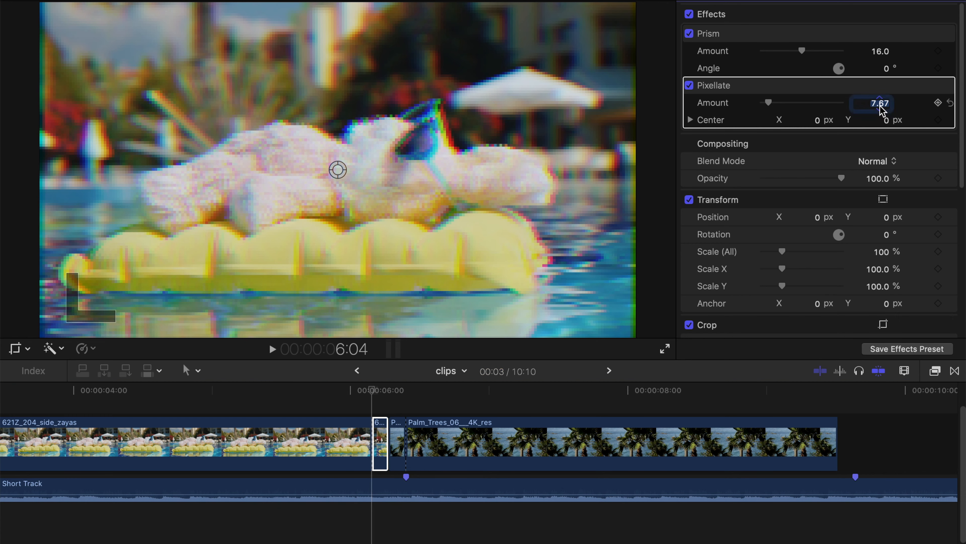
key(Return)
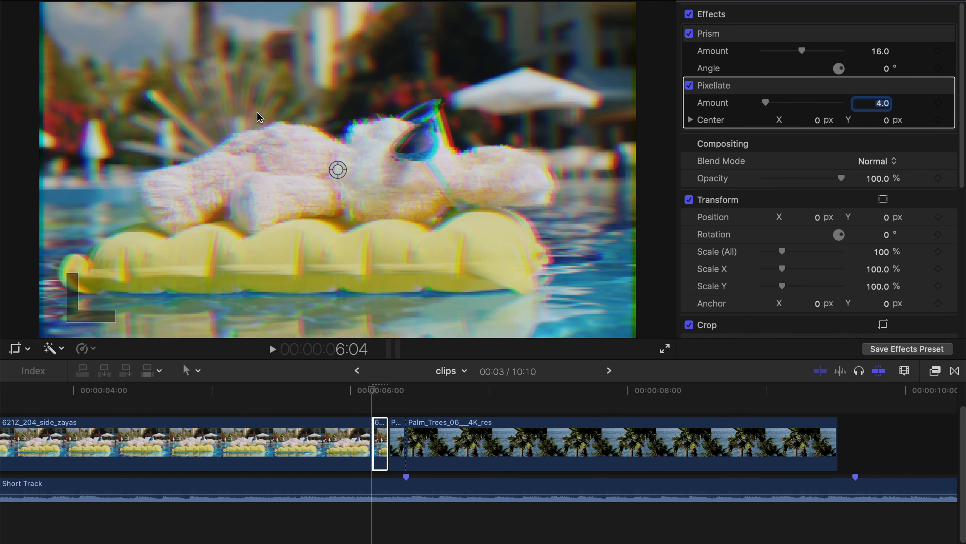
Step: Keyframe Prism Amount, Prism Angle and Scale on the closing piece's first frame, with Scale at 129%
click(938, 50)
click(939, 252)
click(938, 68)
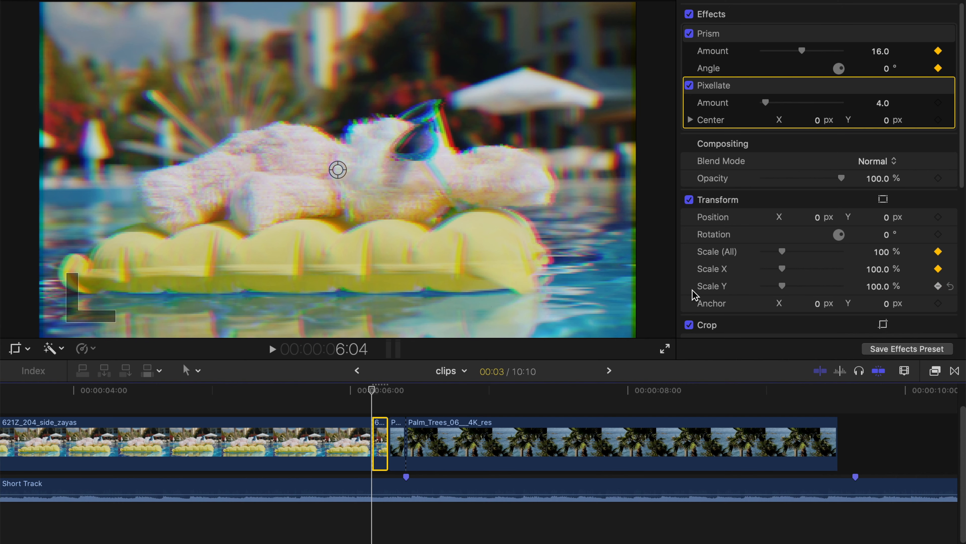
drag(782, 251, 789, 253)
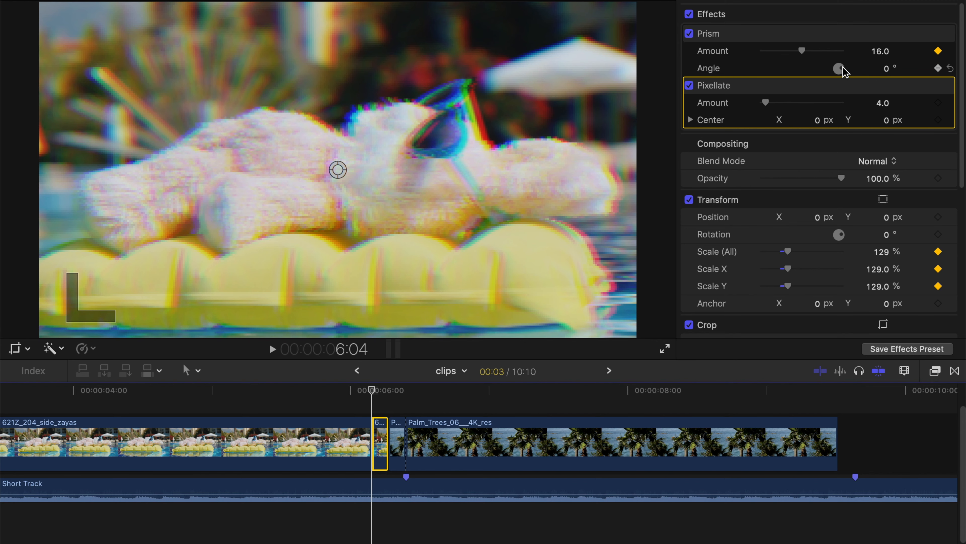
Step: On the closing piece's last frame, set Prism Amount to 32.0, Angle to 97.8° and Scale to 235%
key(Right)
key(Right)
key(Right)
key(Left)
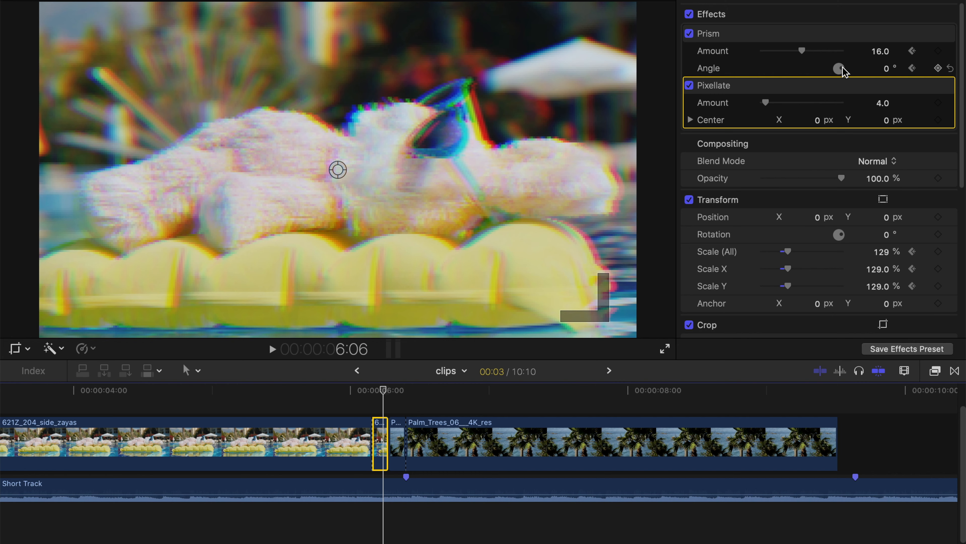
drag(844, 70, 879, 52)
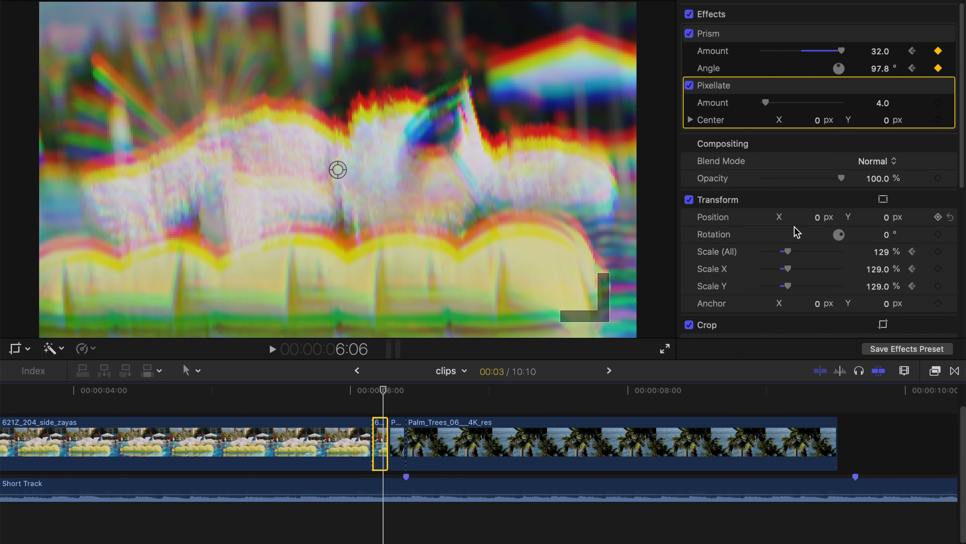
drag(787, 251, 809, 253)
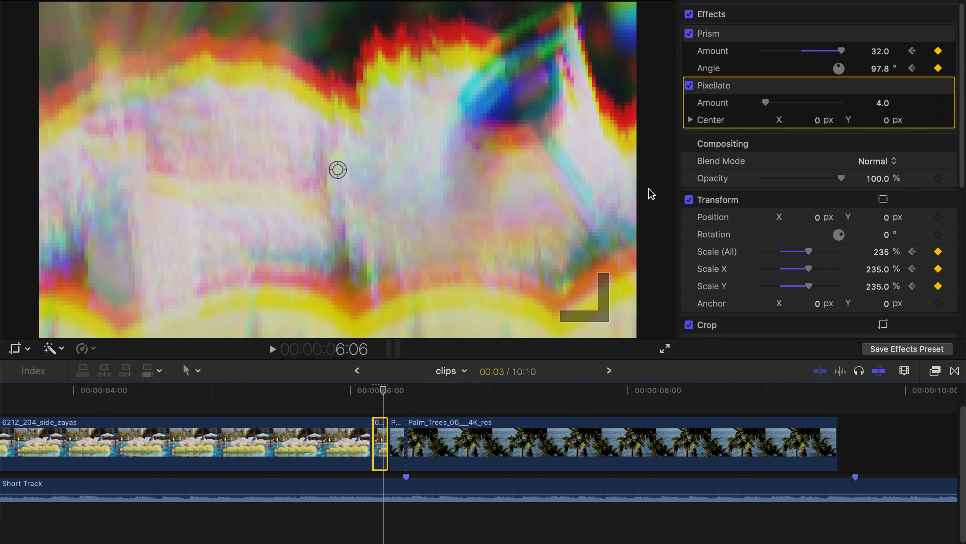
Step: Select the short opening piece of the palm tree clip and set its Pixellate Amount to 3.4
click(388, 391)
click(396, 436)
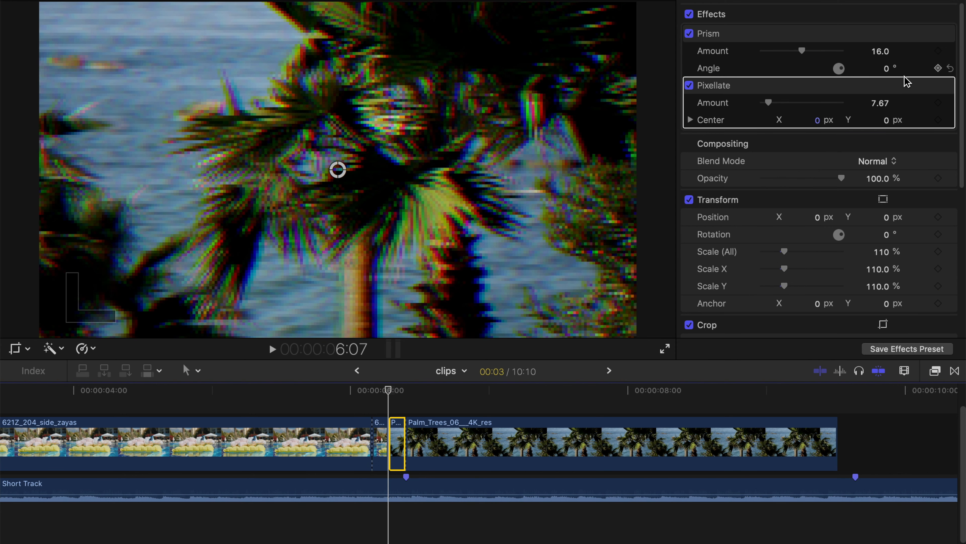
click(875, 107)
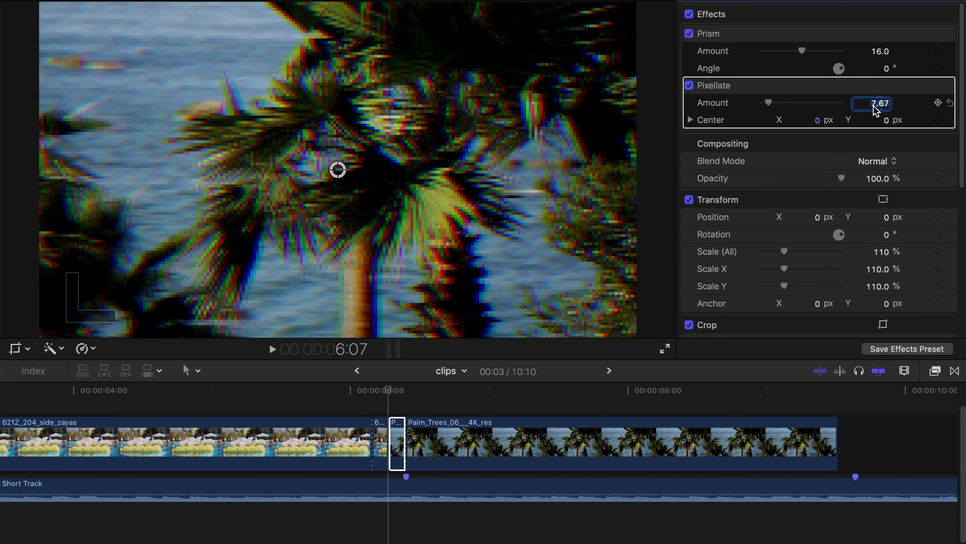
key(Return)
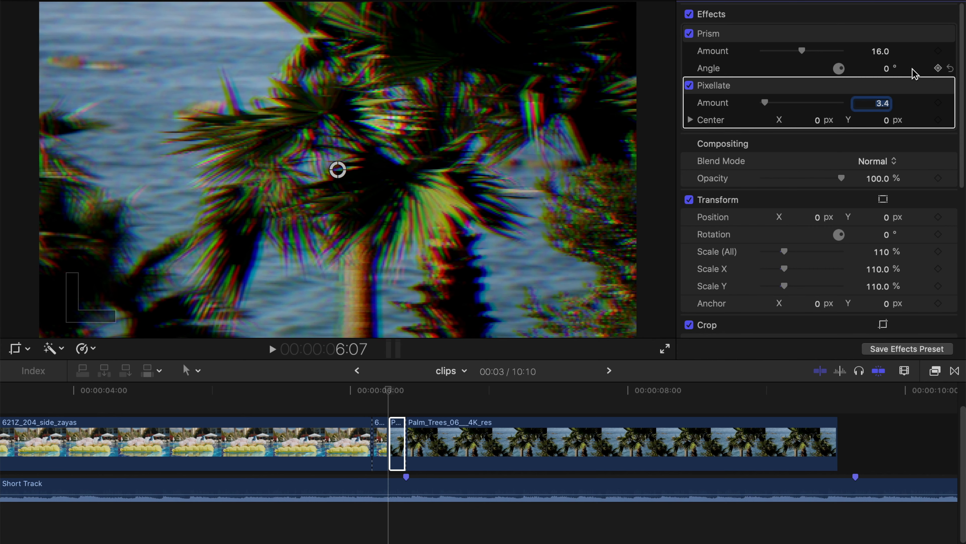
Step: Keyframe the palm opening piece's first frame with Scale 244%, Prism Amount 32.0 and Angle 105.8°
click(938, 68)
click(938, 51)
click(939, 252)
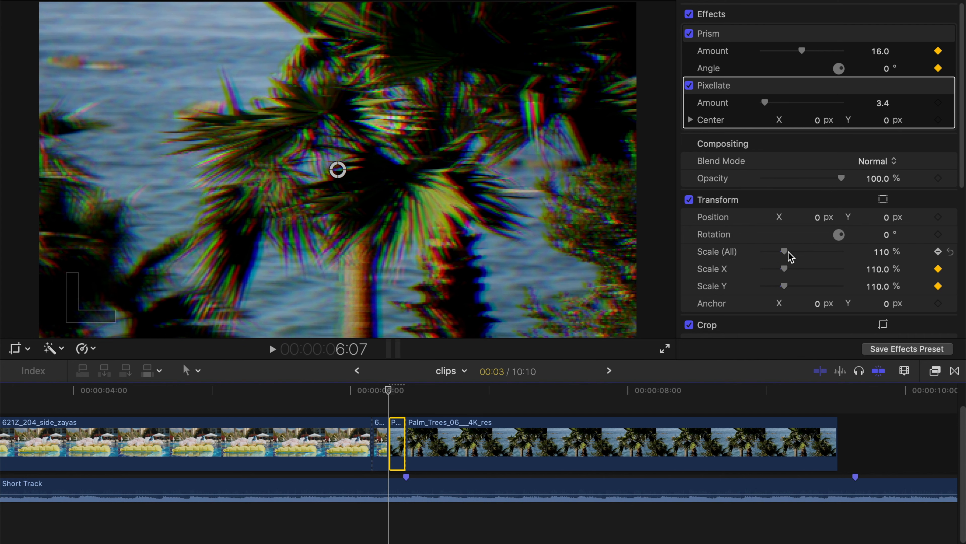
drag(786, 255, 813, 255)
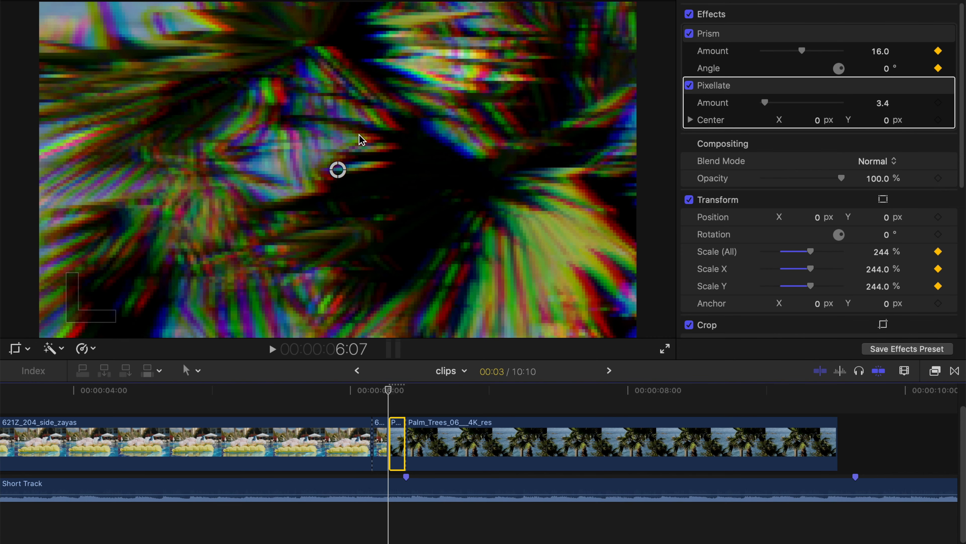
mouse_move(842, 71)
mouse_down()
mouse_move(823, 65)
mouse_move(837, 48)
mouse_move(802, 52)
mouse_move(842, 51)
mouse_up()
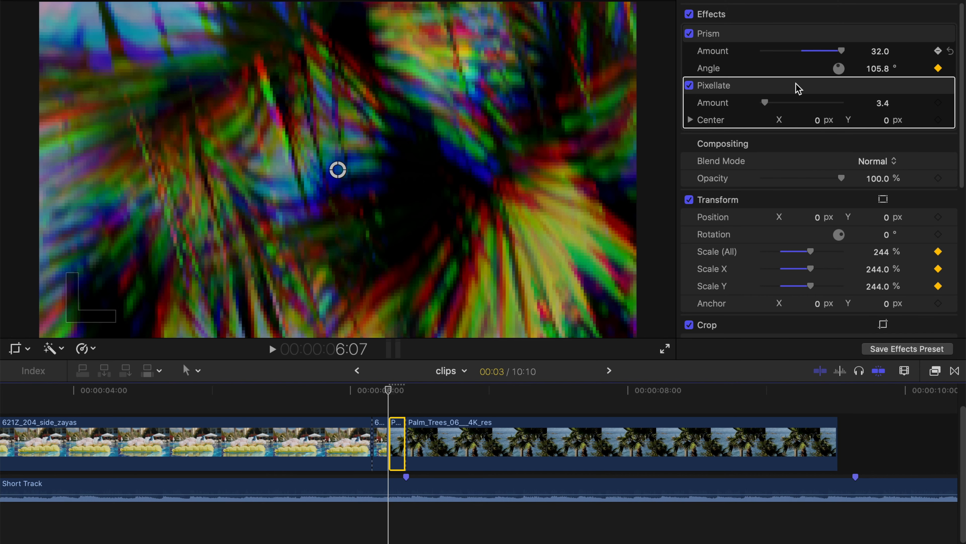
Step: On the palm opening piece's last frame, set Prism Amount to 17.0, Angle to 0° and Scale to 127%
key(Down)
key(Left)
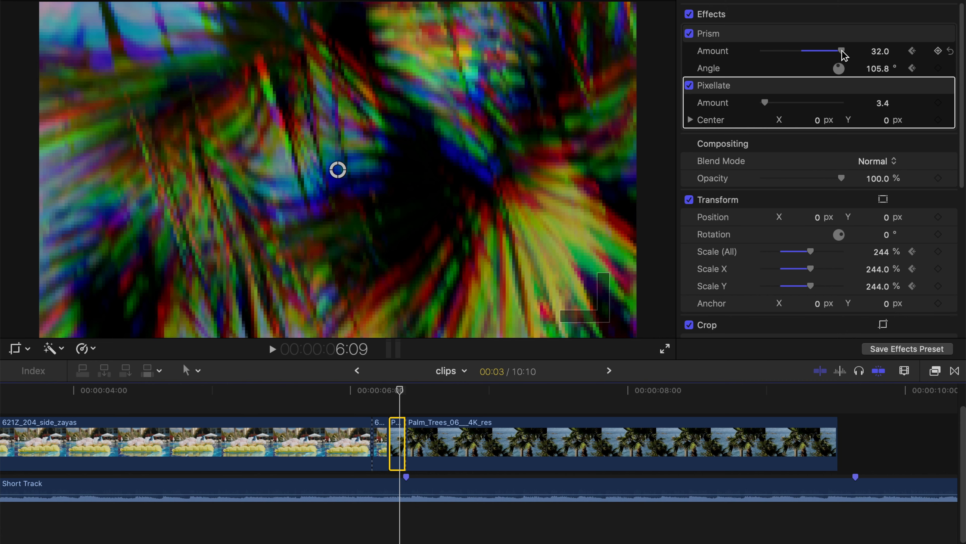
drag(842, 53, 860, 74)
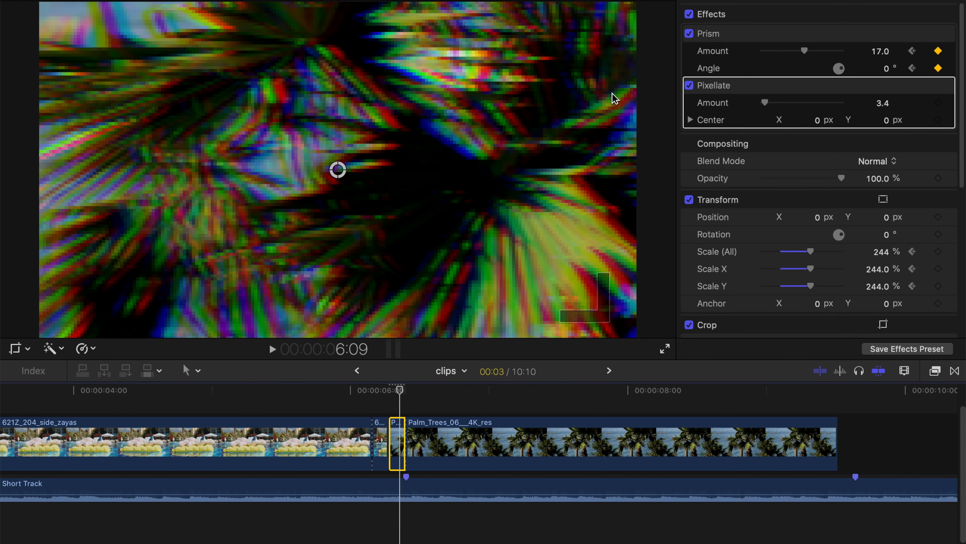
drag(809, 254, 787, 257)
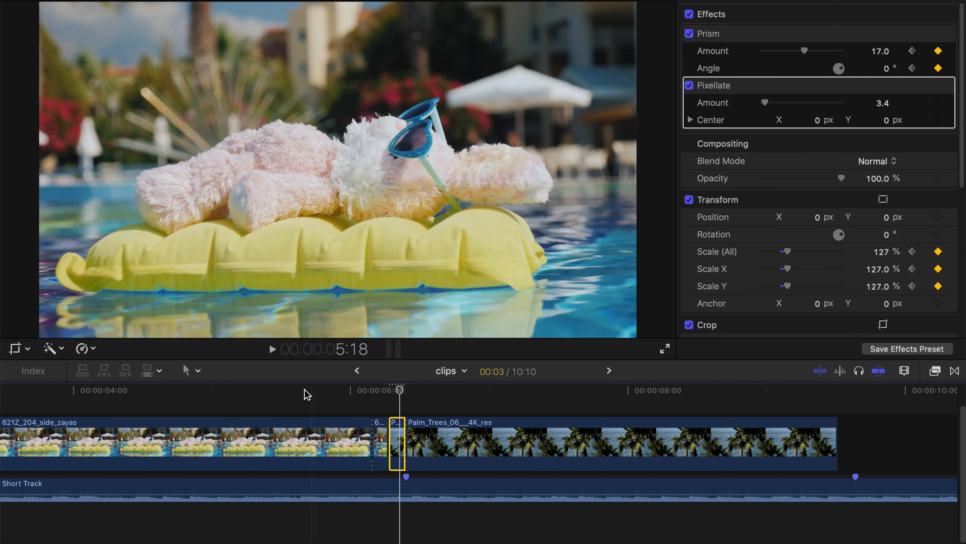
Step: Play back the pixellated Prism zoom from the pool toy clip into the palm tree clip
click(287, 400)
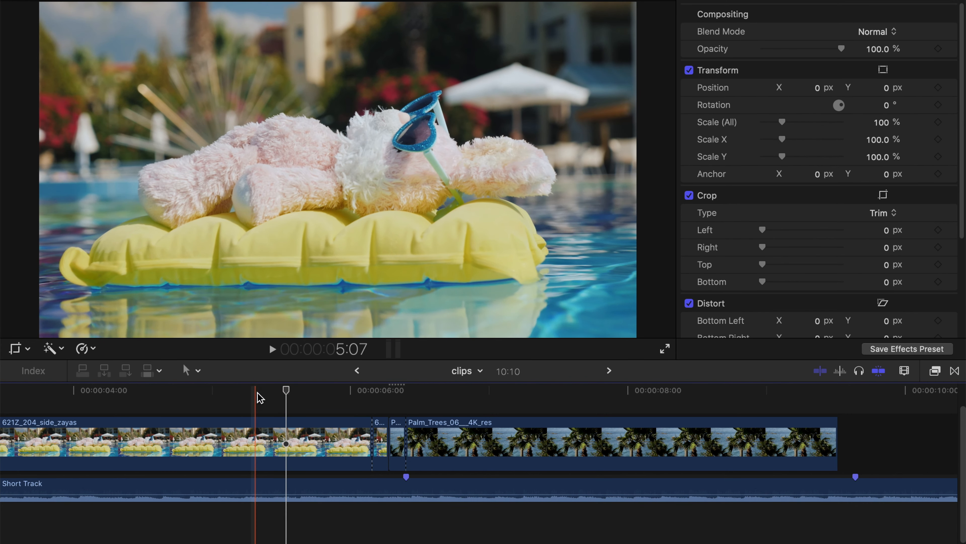
key(space)
key(space)
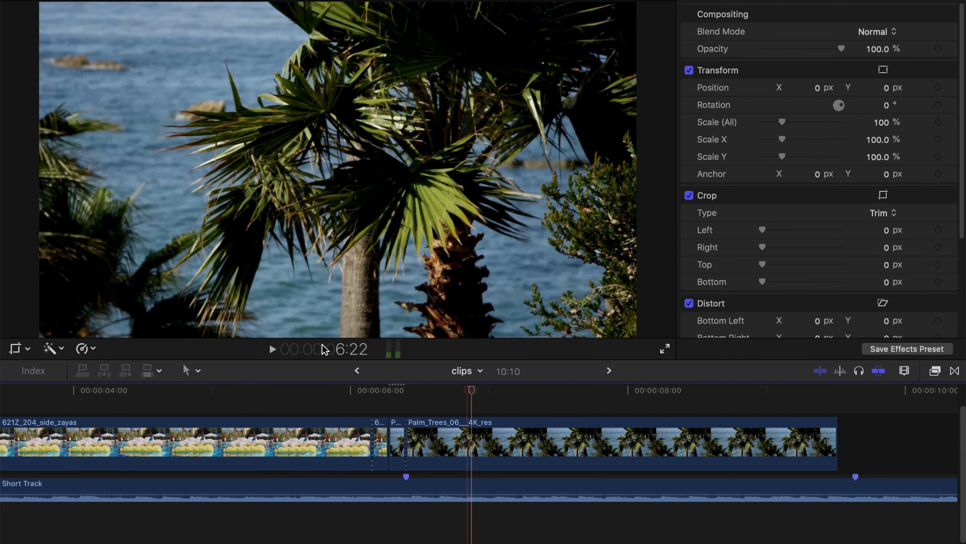
Step: Examine the second transition frame by frame across the cut into the palm tree clip
click(322, 389)
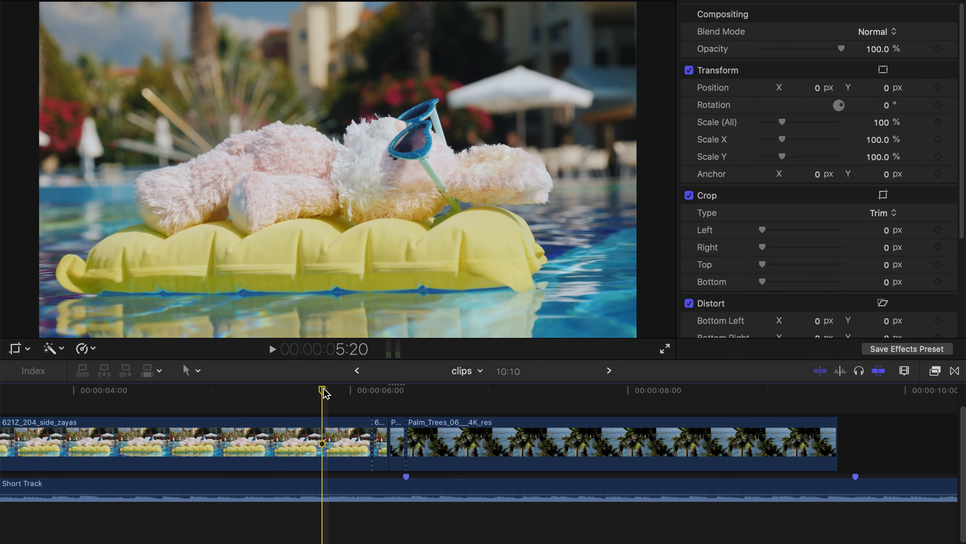
click(323, 388)
drag(323, 389, 372, 392)
key(Right)
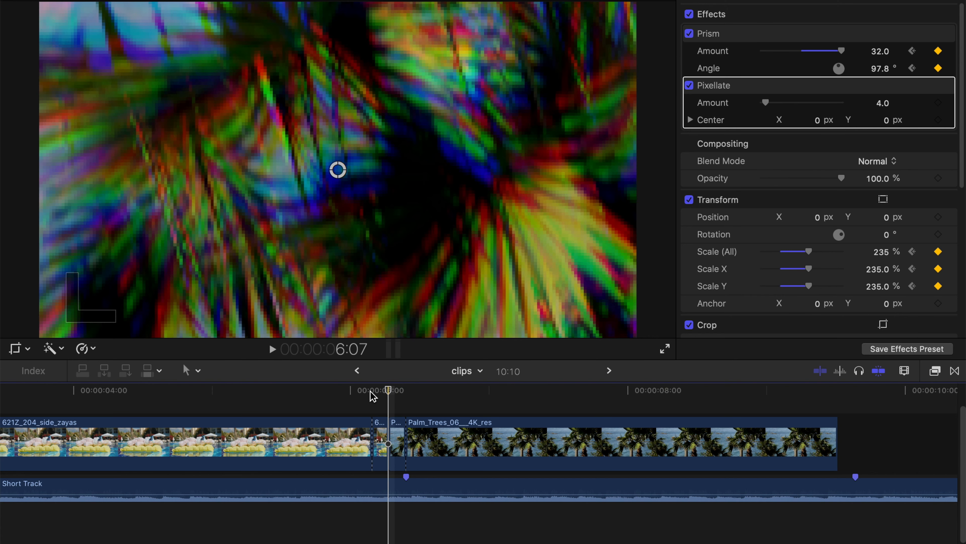
key(Right)
key(Right)
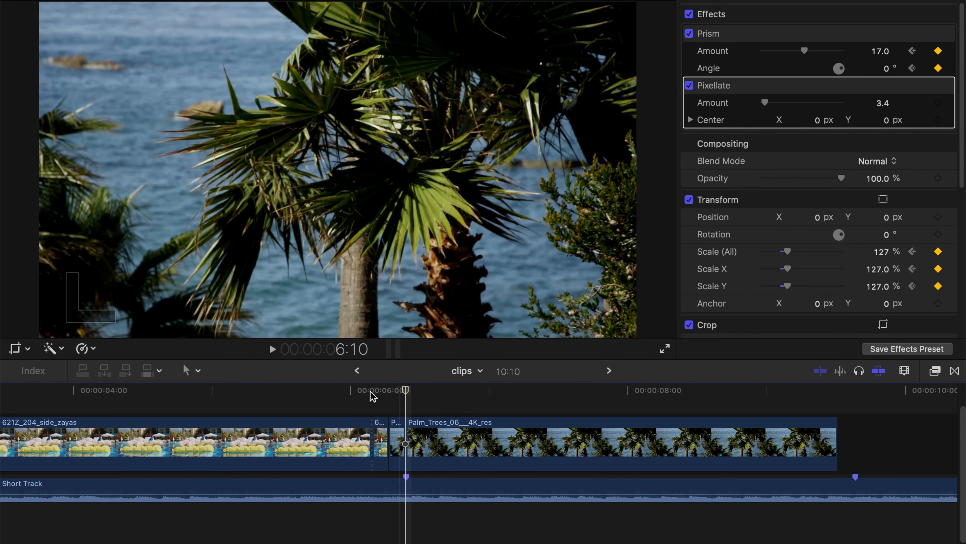
key(Right)
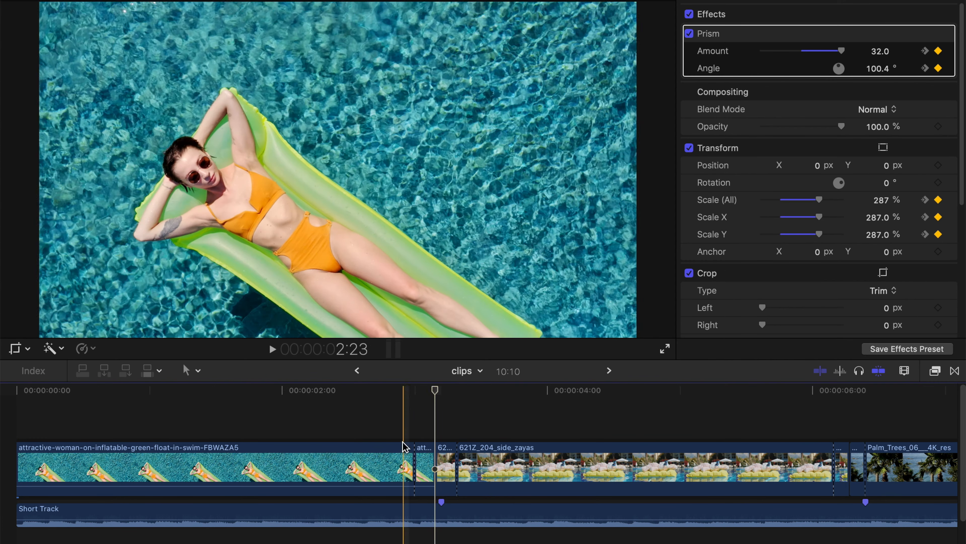
Step: Duplicate the first two clips above the originals, end to end, and select the cut between the copies
click(399, 470)
drag(398, 470, 430, 415)
drag(481, 472, 455, 418)
click(433, 417)
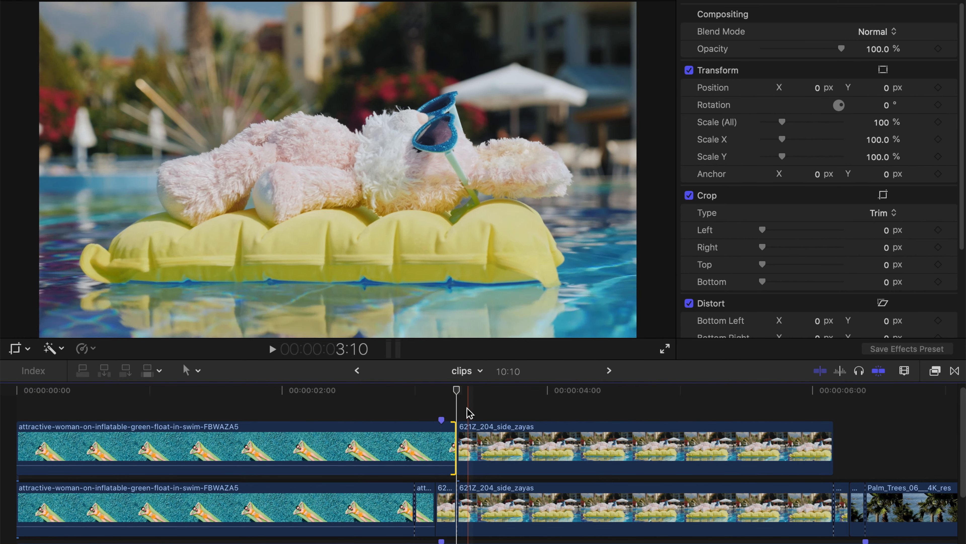
Step: Apply the Zoom Chromatic transition to the cut between the copied clips and delete the extra transition at the second copy's end
click(954, 371)
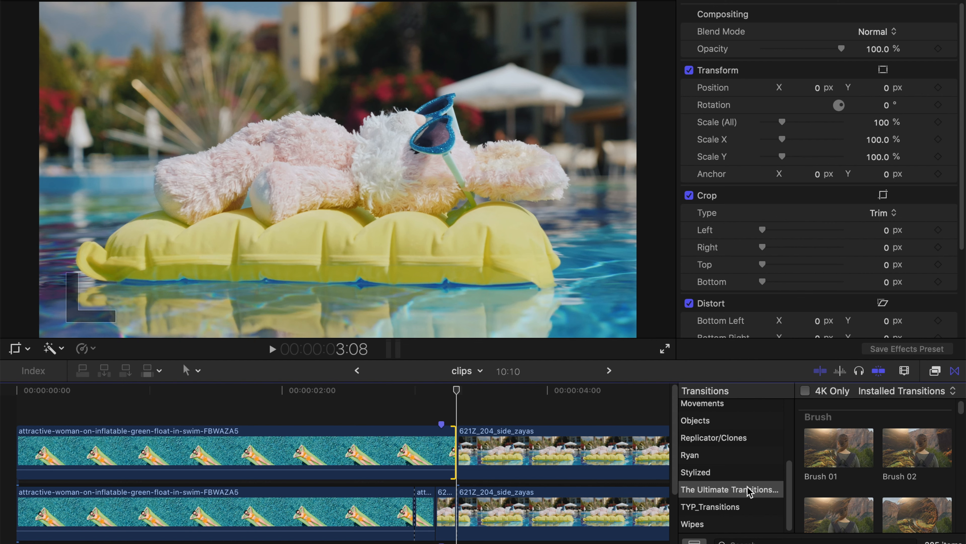
click(694, 541)
click(740, 541)
text(chr)
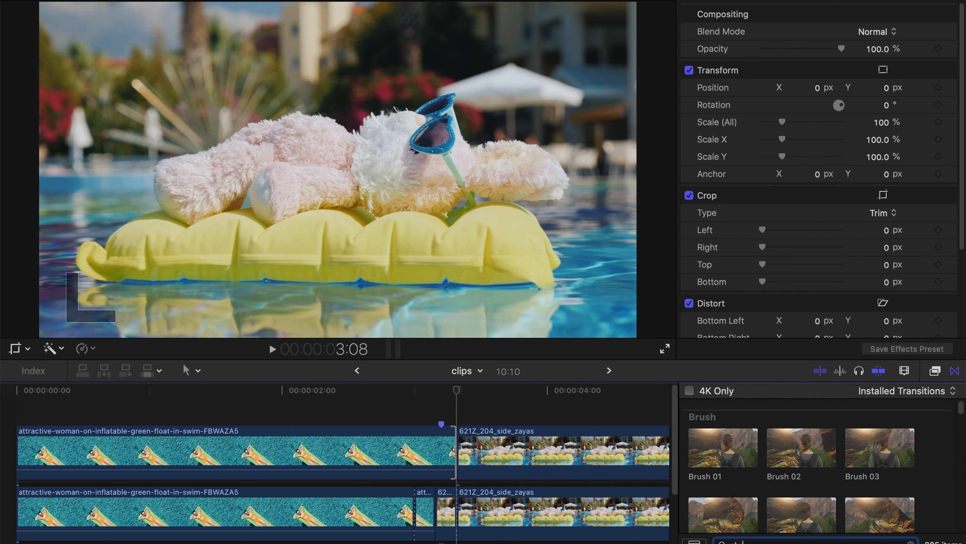
text(o)
drag(719, 464, 459, 452)
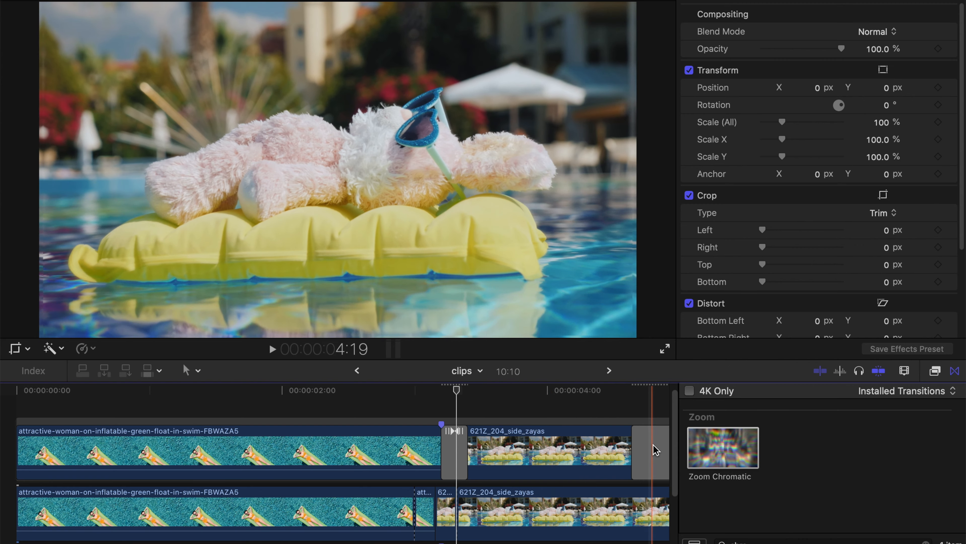
click(653, 446)
key(Delete)
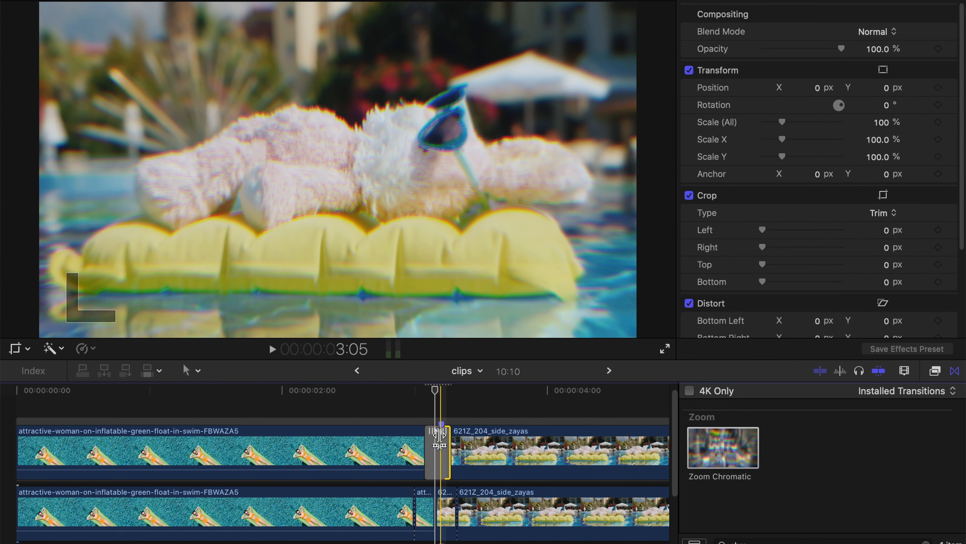
Step: Lengthen the Zoom Chromatic transition and set its Zoom Distance to Short, with Reverse Zoom off
click(438, 435)
scroll(435, 436, right, 3)
drag(423, 442, 414, 443)
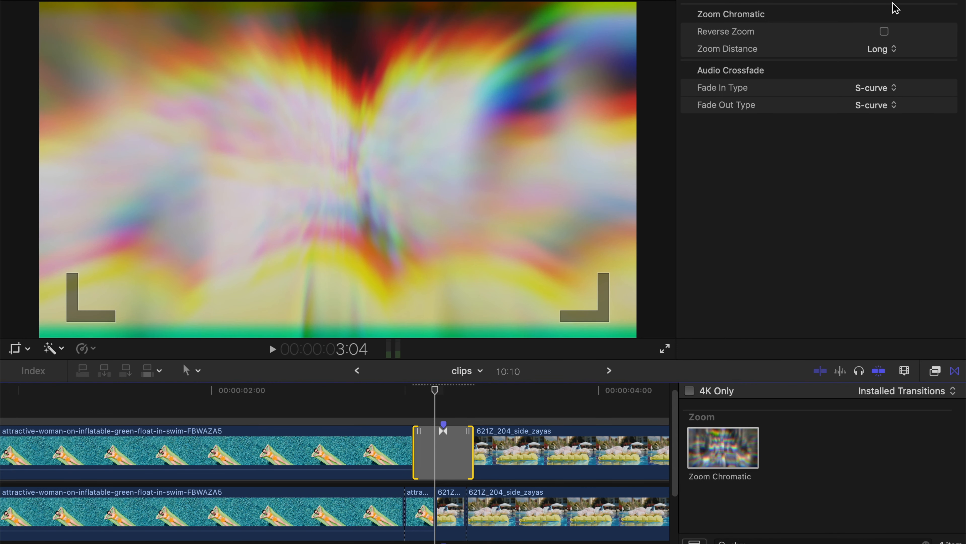
click(884, 31)
click(884, 31)
click(882, 49)
click(880, 61)
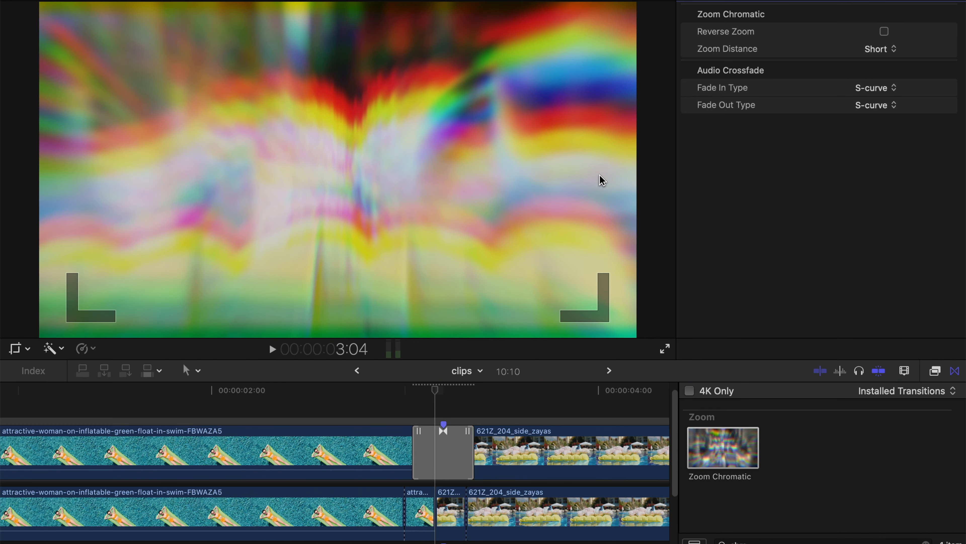
Step: Shorten the Zoom Chromatic transition to end nearer the music marker and play it back
drag(473, 454, 427, 426)
click(380, 389)
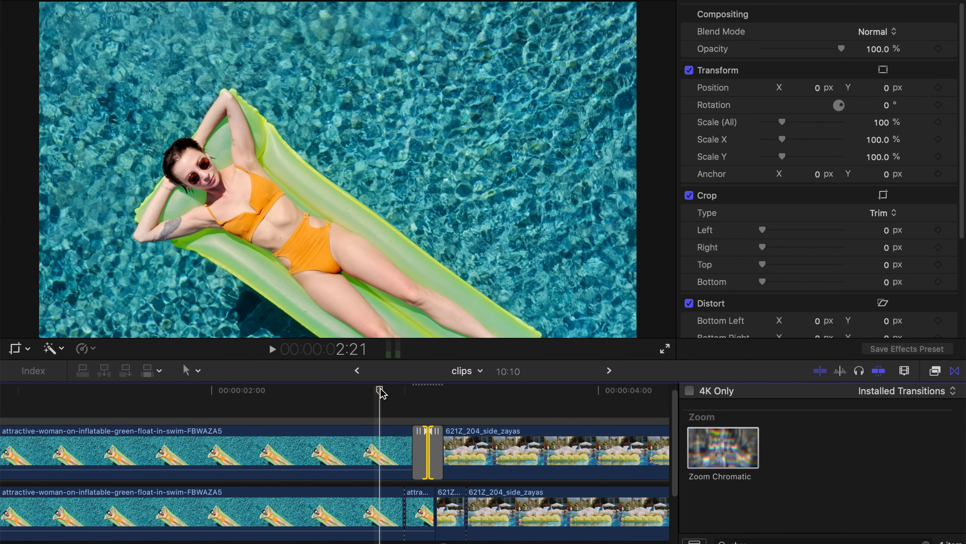
key(space)
key(space)
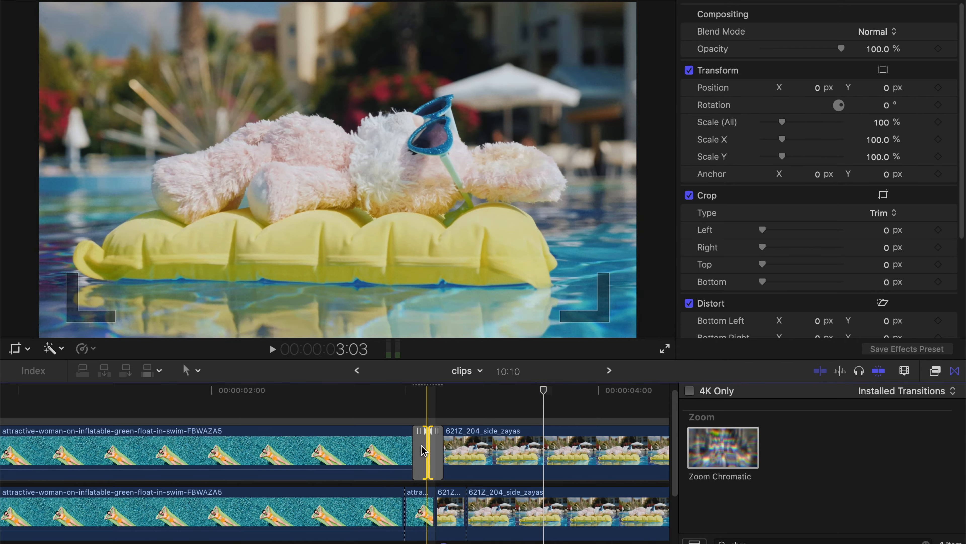
Step: Extend the Zoom Chromatic transition slightly on both sides and view the result full screen
drag(416, 447, 396, 447)
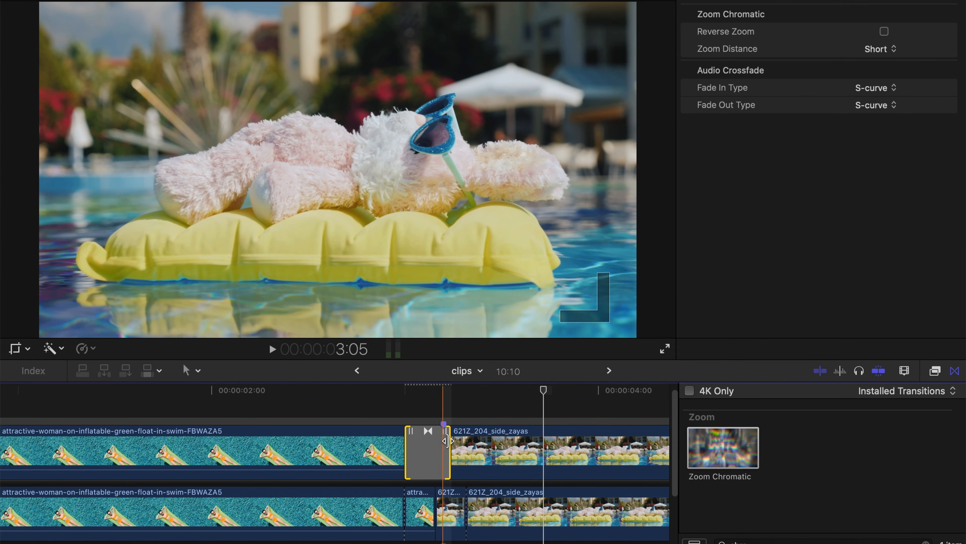
key(shift+super+f)
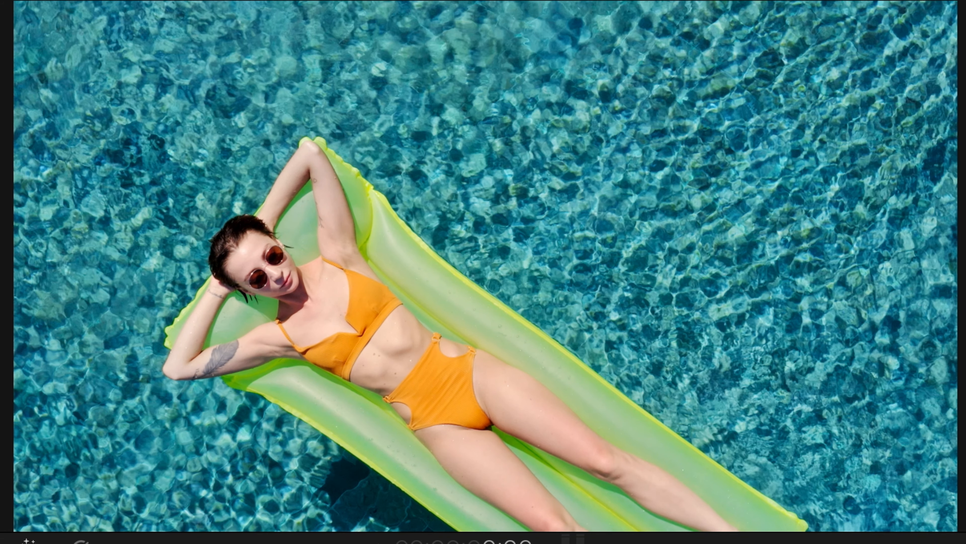